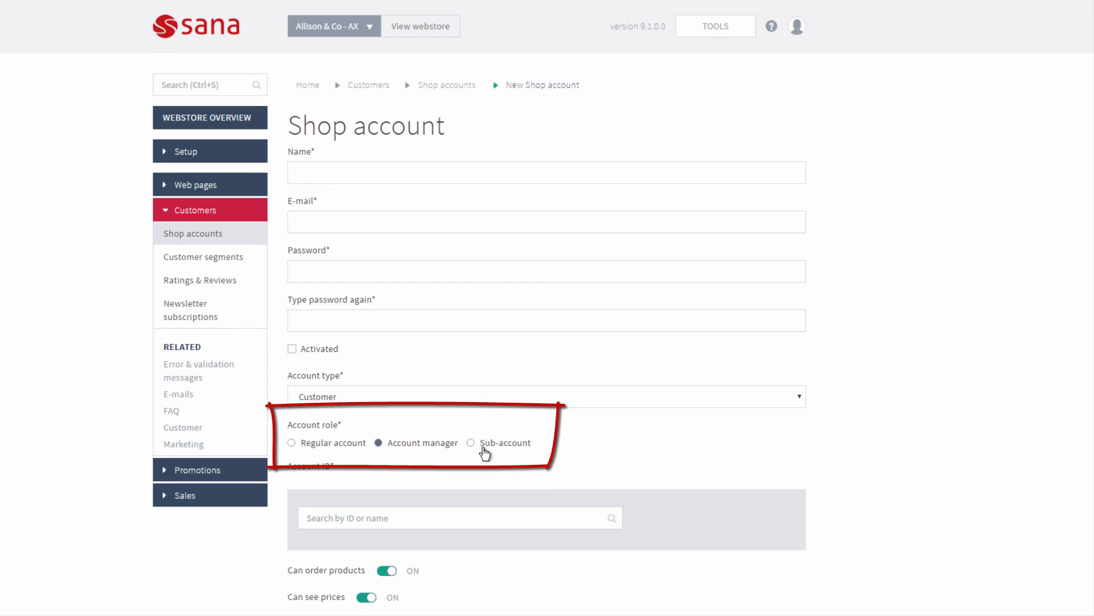
- Try the Regular account and Account manager roles, then settle on Sub-account for the new shop account
{"action": "left_click", "coordinate": [358, 446]}
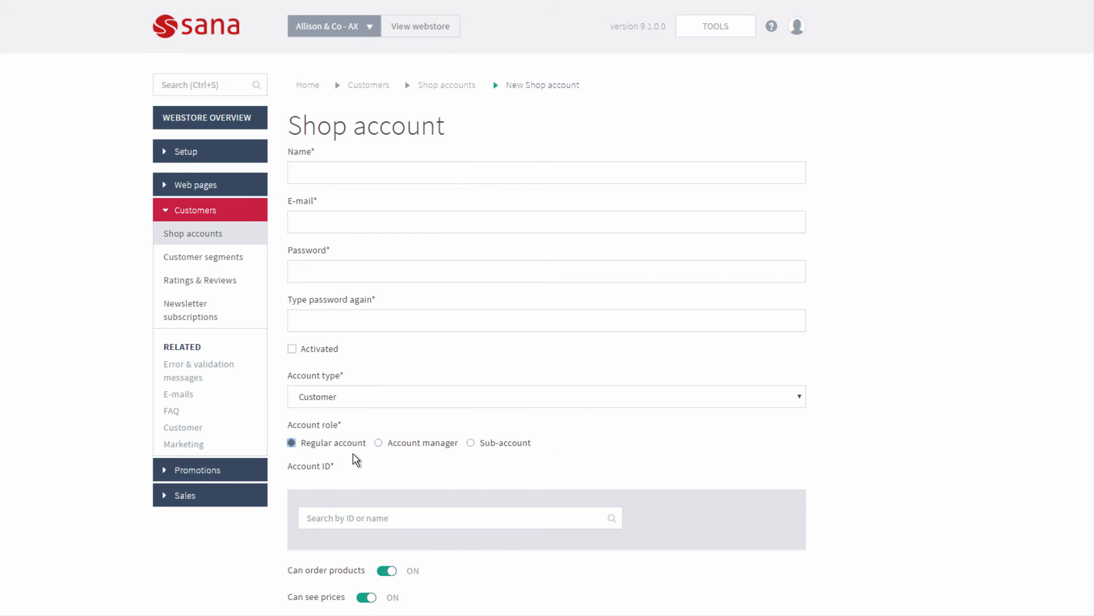
{"action": "left_click", "coordinate": [412, 448]}
{"action": "left_click", "coordinate": [504, 451]}
{"action": "left_click", "coordinate": [430, 402]}
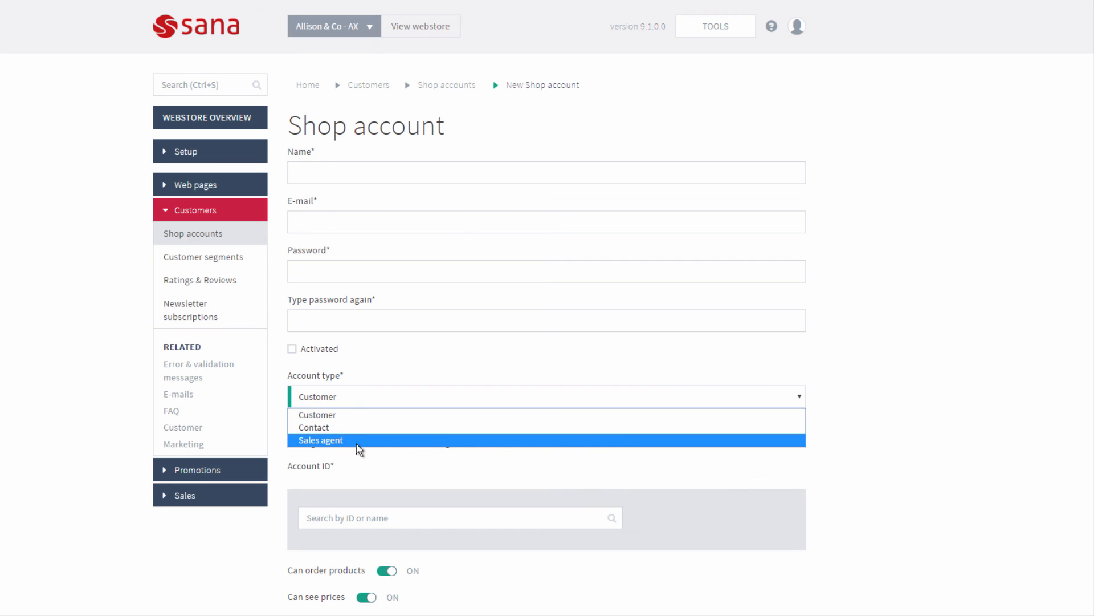
- Keep Customer as the account type and set the account role to Account manager
{"action": "left_click", "coordinate": [377, 470]}
{"action": "left_click", "coordinate": [392, 445]}
{"action": "left_click", "coordinate": [492, 444]}
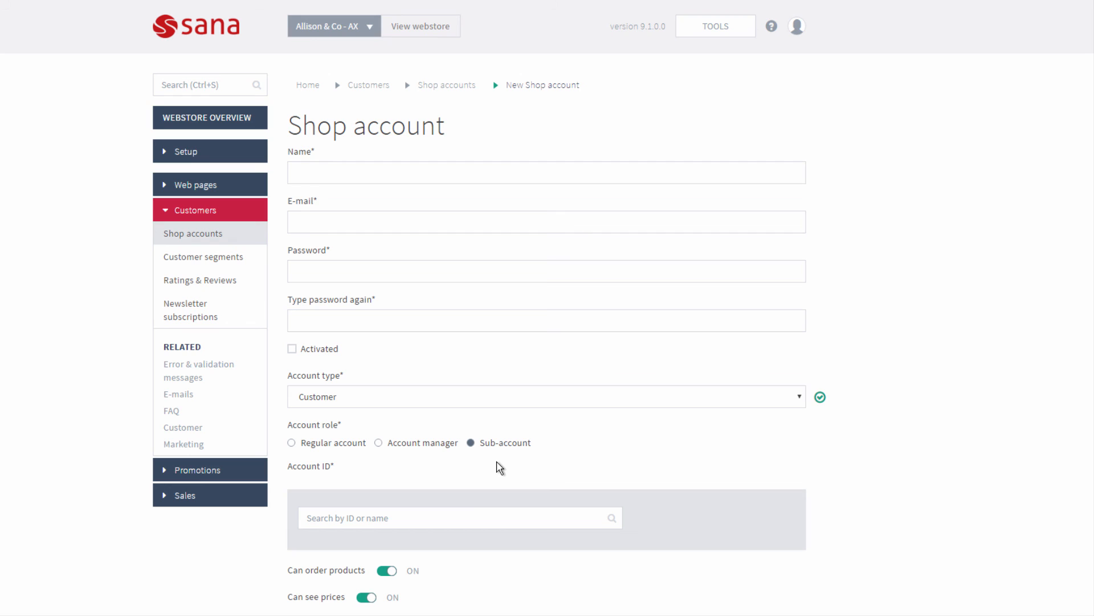
{"action": "left_click", "coordinate": [402, 447]}
{"action": "scroll", "coordinate": [500, 459], "scroll_direction": "down", "scroll_amount": 3}
- Discard the new shop account and sign in to the webstore with the prefilled credentials
{"action": "left_click", "coordinate": [710, 604]}
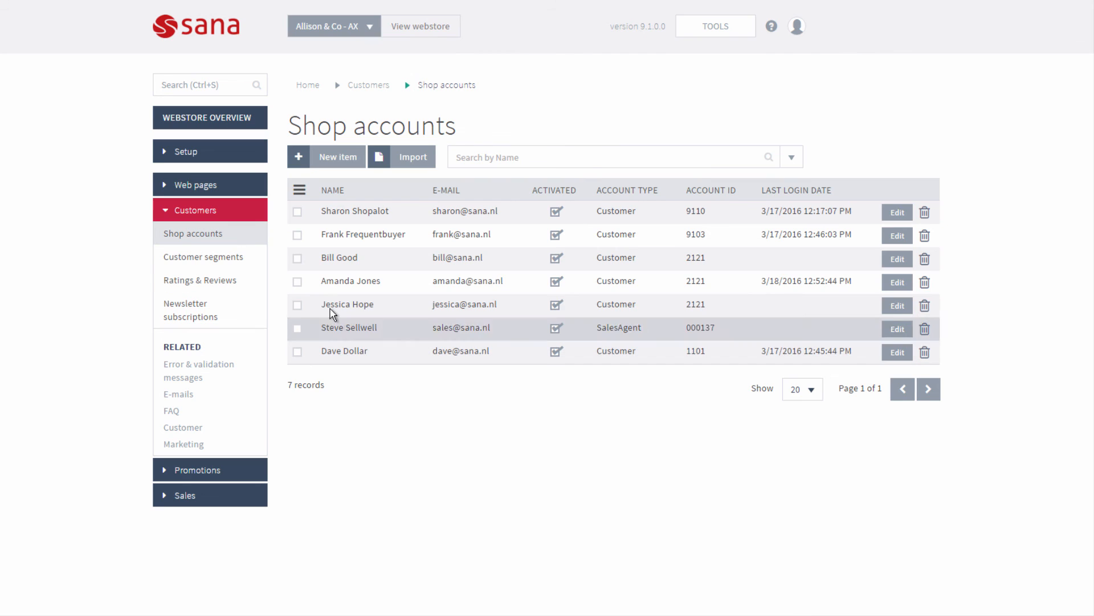
{"action": "left_click_drag", "start_coordinate": [324, 280], "coordinate": [383, 285]}
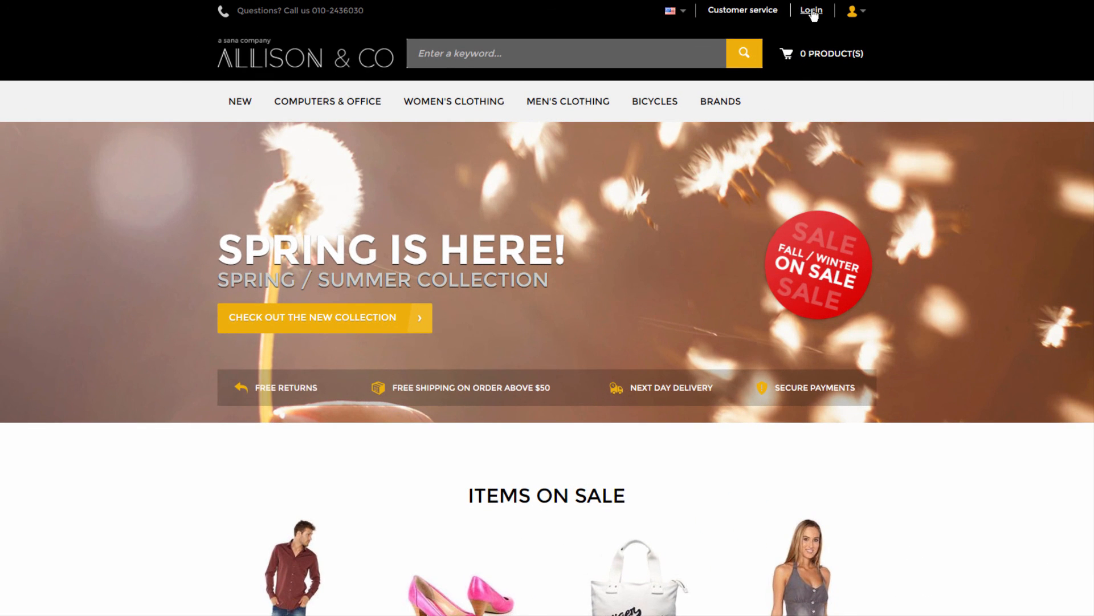
{"action": "left_click", "coordinate": [811, 11]}
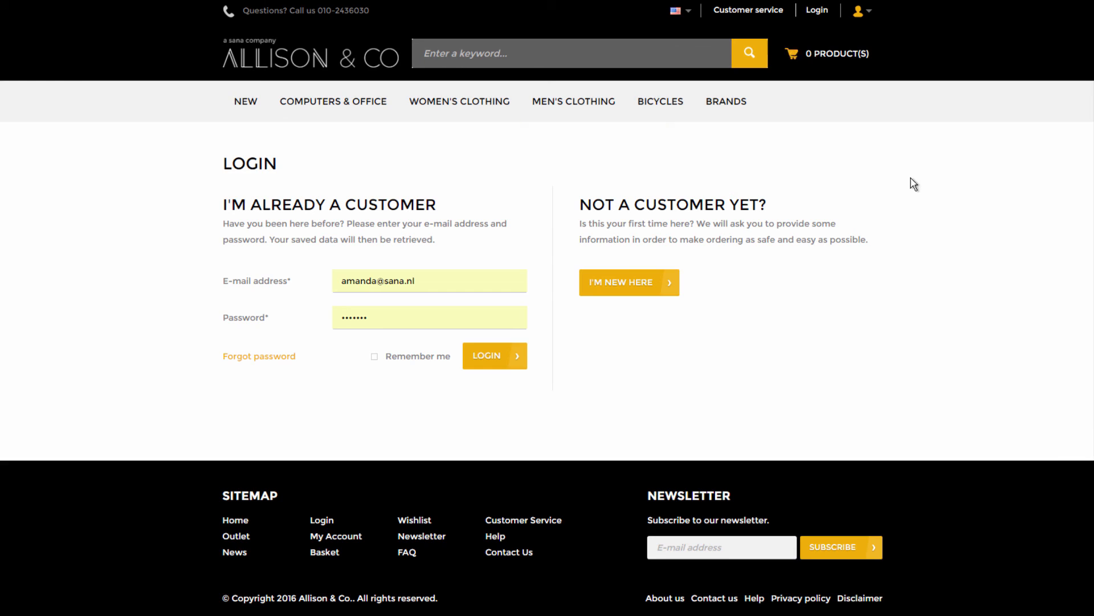
{"action": "left_click", "coordinate": [511, 371]}
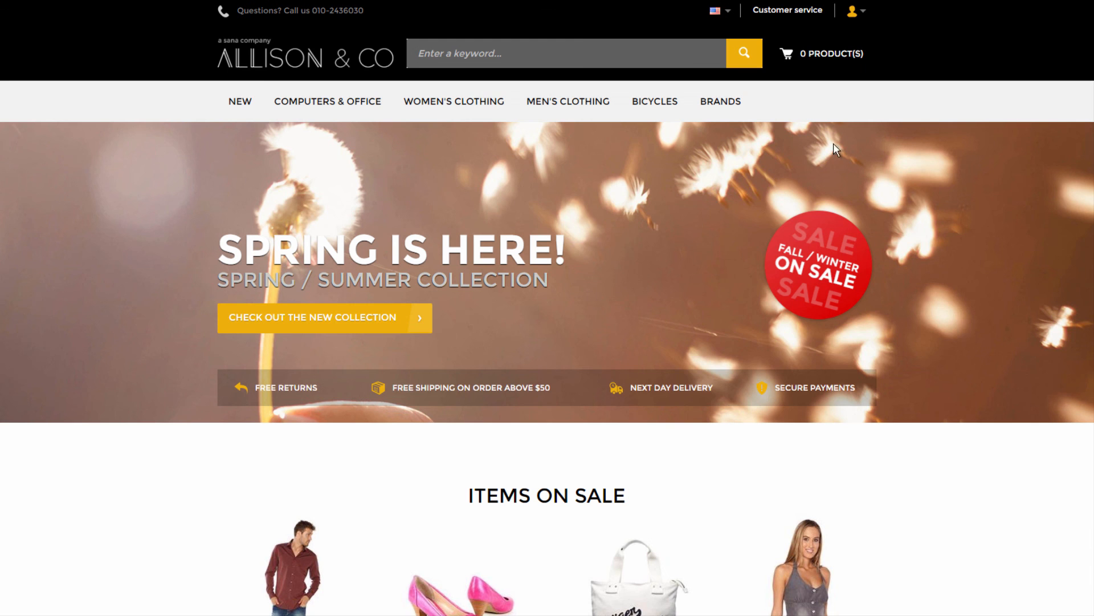
- Go to My account's sub-accounts list and start a new sub-account
{"action": "left_click", "coordinate": [854, 17]}
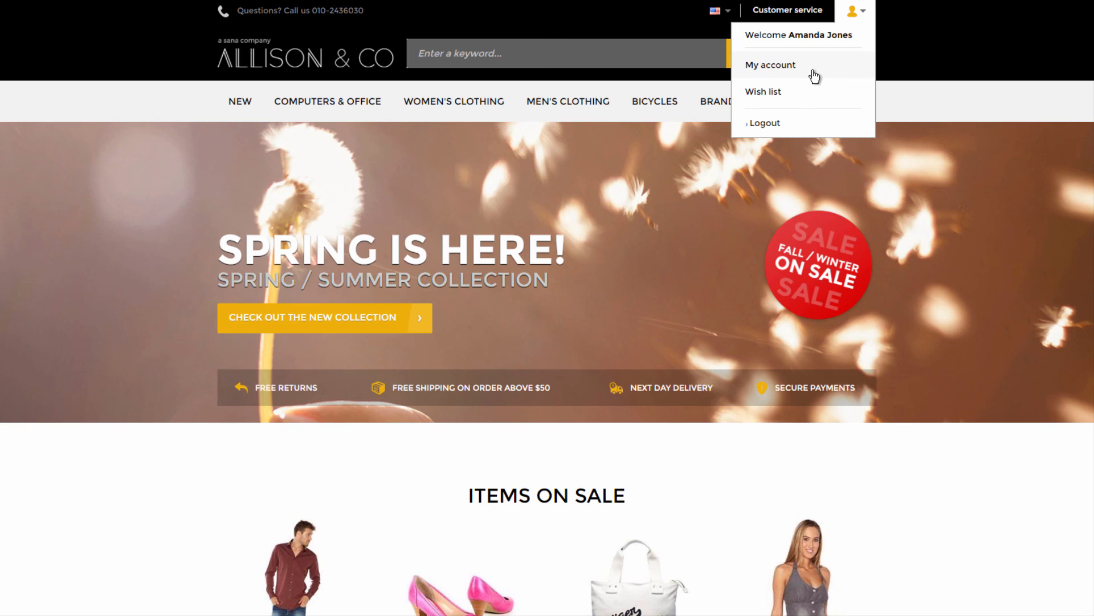
{"action": "left_click", "coordinate": [814, 76]}
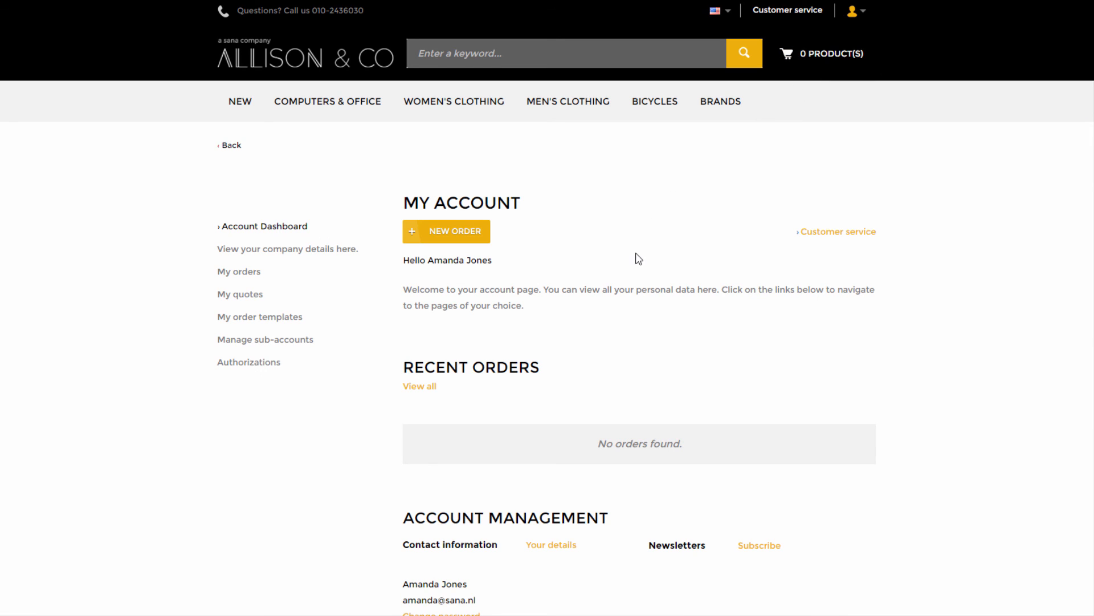
{"action": "left_click", "coordinate": [296, 342]}
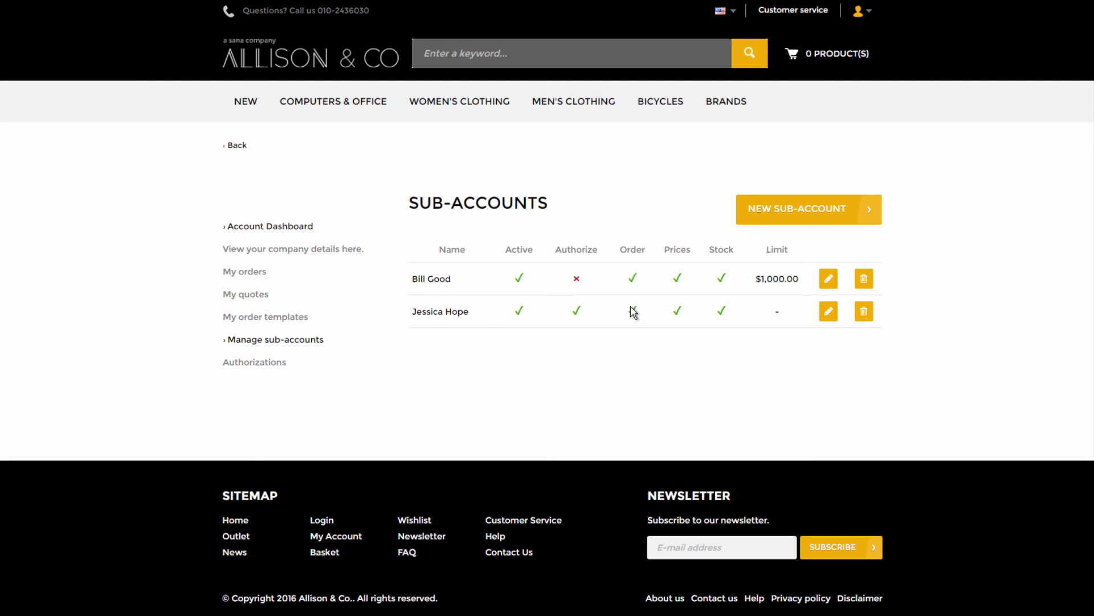
{"action": "left_click", "coordinate": [769, 224]}
- Fill in the sub-account user's name and e-mail address
{"action": "left_click", "coordinate": [645, 241]}
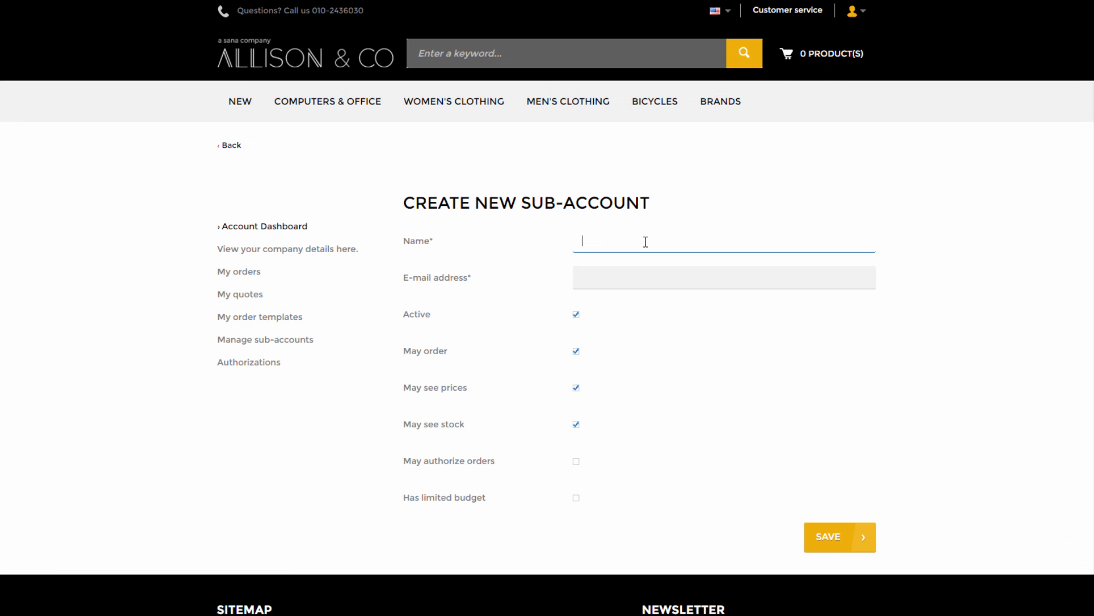
{"action": "type", "text": "Philip"}
{"action": "key", "text": "Tab"}
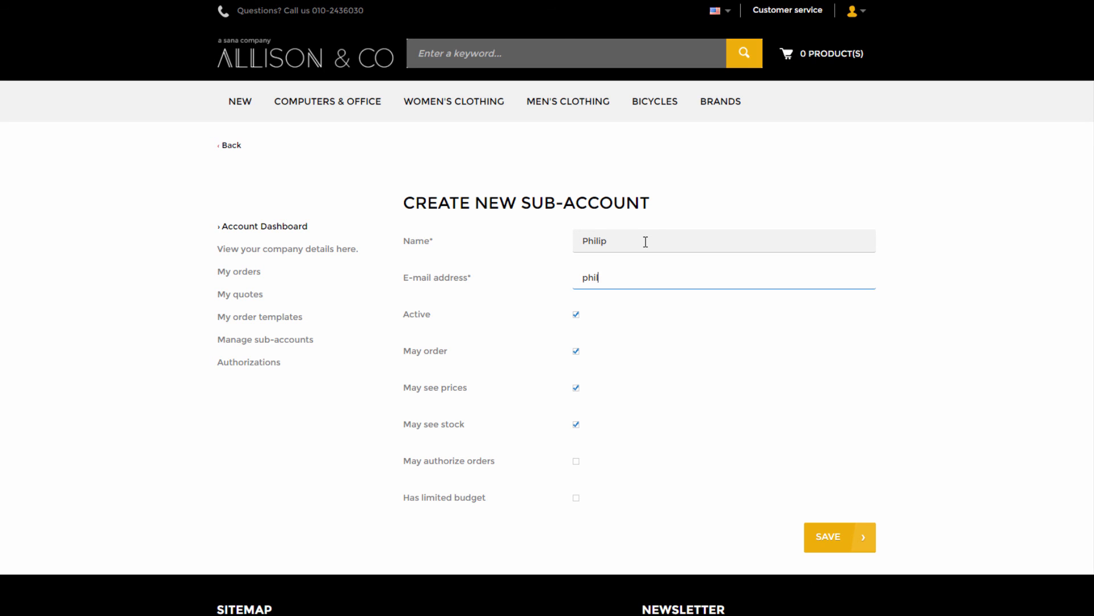
{"action": "left_click_drag", "start_coordinate": [646, 277], "coordinate": [573, 274]}
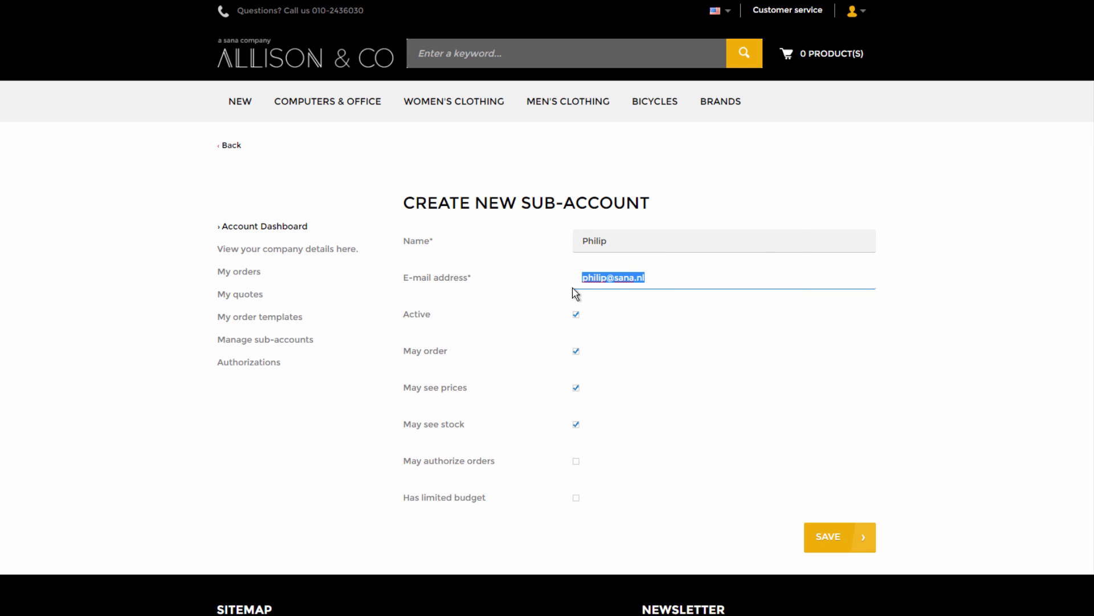
{"action": "left_click", "coordinate": [665, 281]}
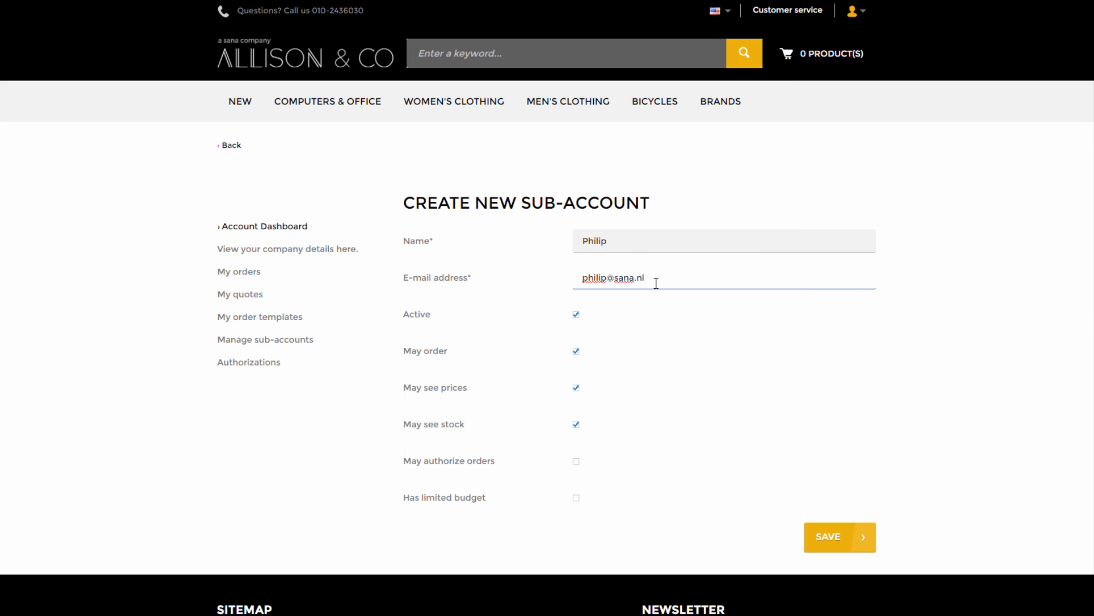
{"action": "left_click", "coordinate": [796, 318]}
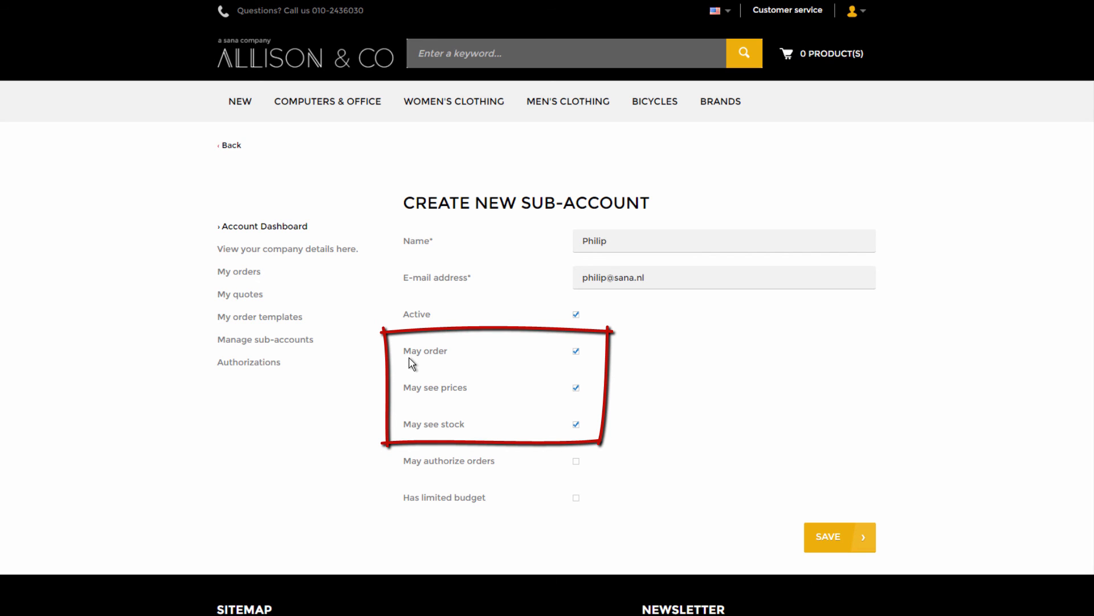
- Toggle the see-prices and see-stock permissions off and back on, leaving both enabled
{"action": "left_click", "coordinate": [576, 388]}
{"action": "left_click", "coordinate": [577, 424]}
{"action": "left_click", "coordinate": [577, 425]}
{"action": "left_click", "coordinate": [576, 389]}
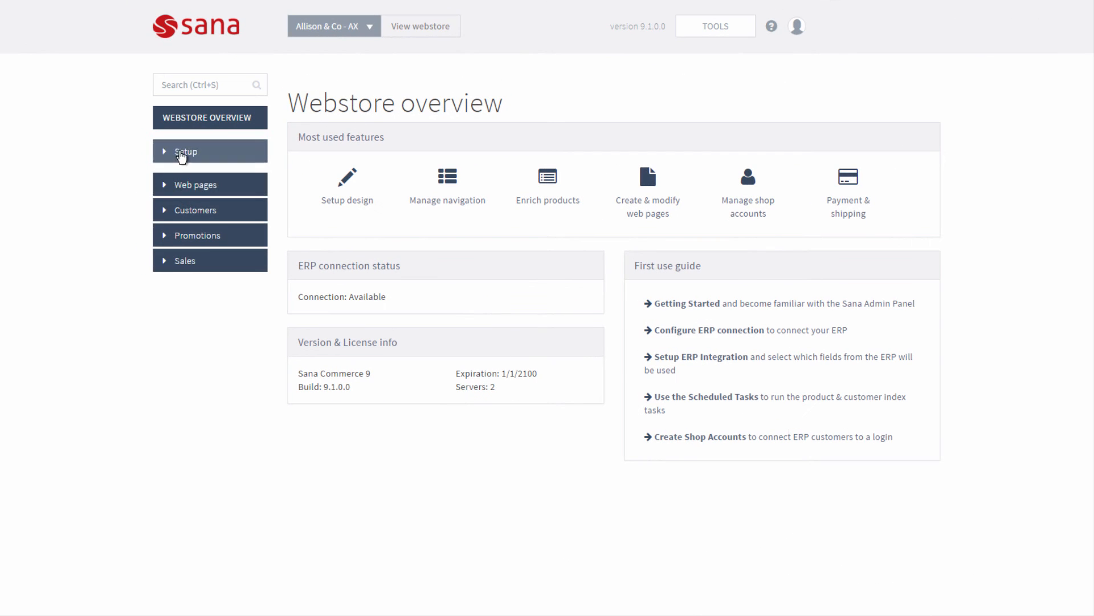
- Open Setup > Products in the admin, review price visibility, then view the Stock and assortment settings
{"action": "left_click", "coordinate": [182, 153]}
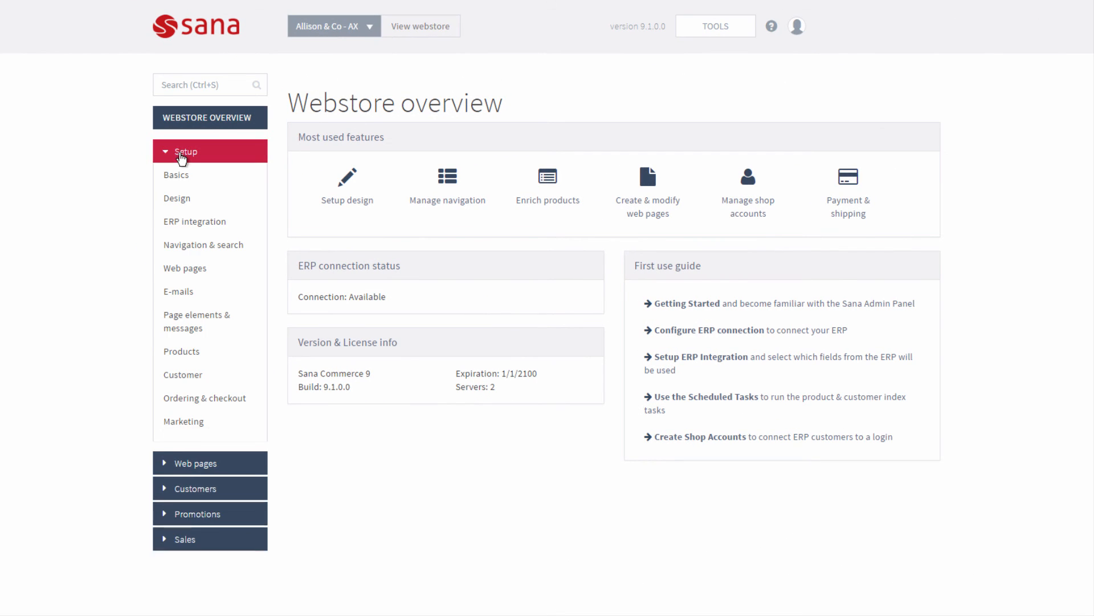
{"action": "left_click", "coordinate": [195, 349]}
{"action": "left_click", "coordinate": [381, 159]}
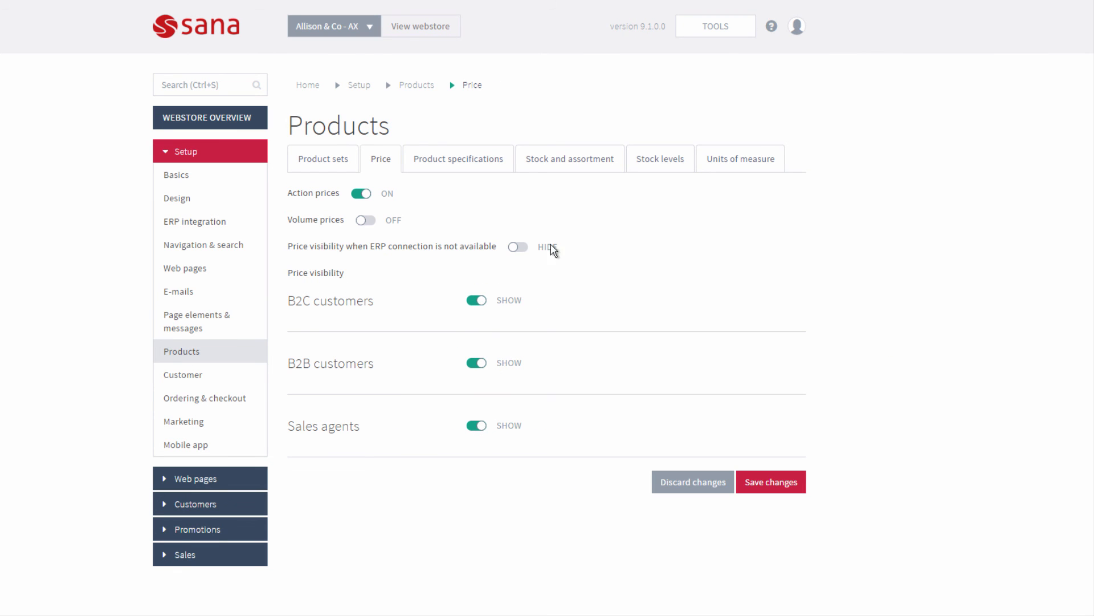
{"action": "left_click", "coordinate": [573, 162]}
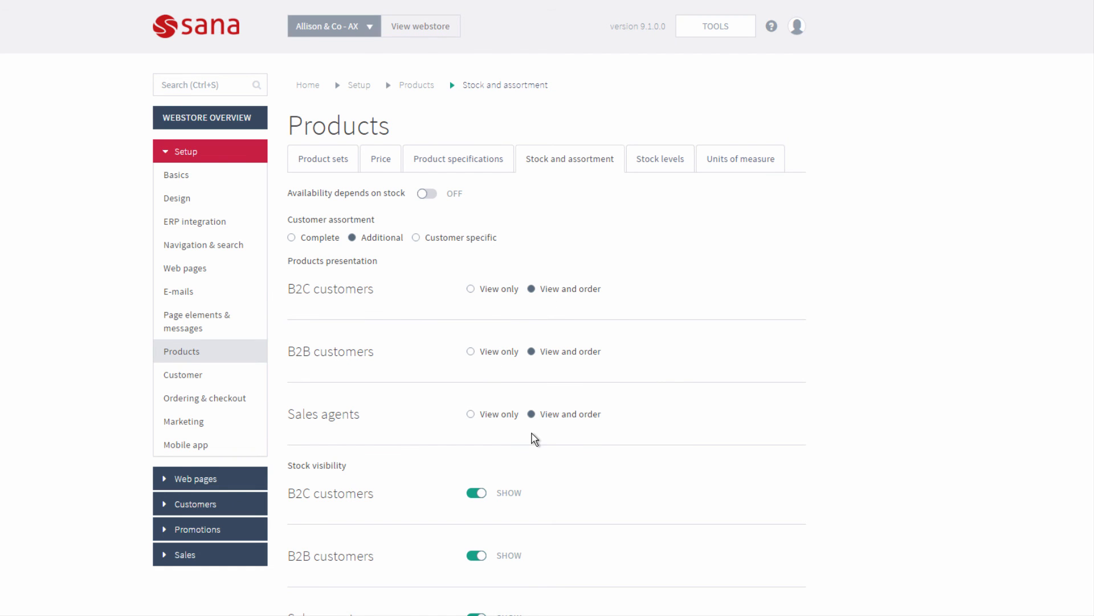
{"action": "scroll", "coordinate": [533, 440], "scroll_direction": "down", "scroll_amount": 1}
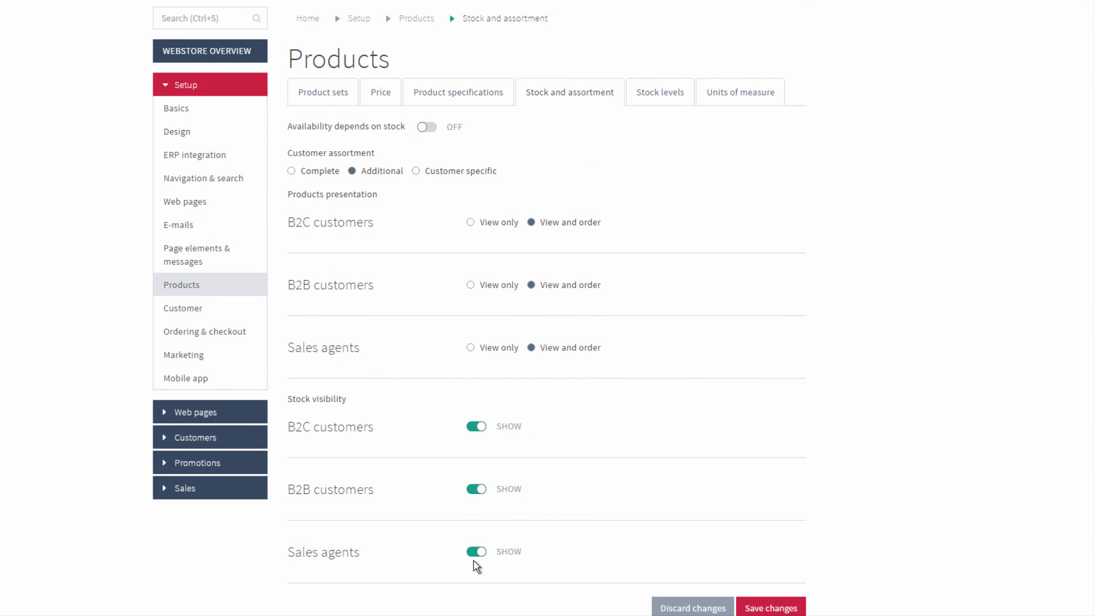
{"action": "scroll", "coordinate": [430, 527], "scroll_direction": "up", "scroll_amount": 1}
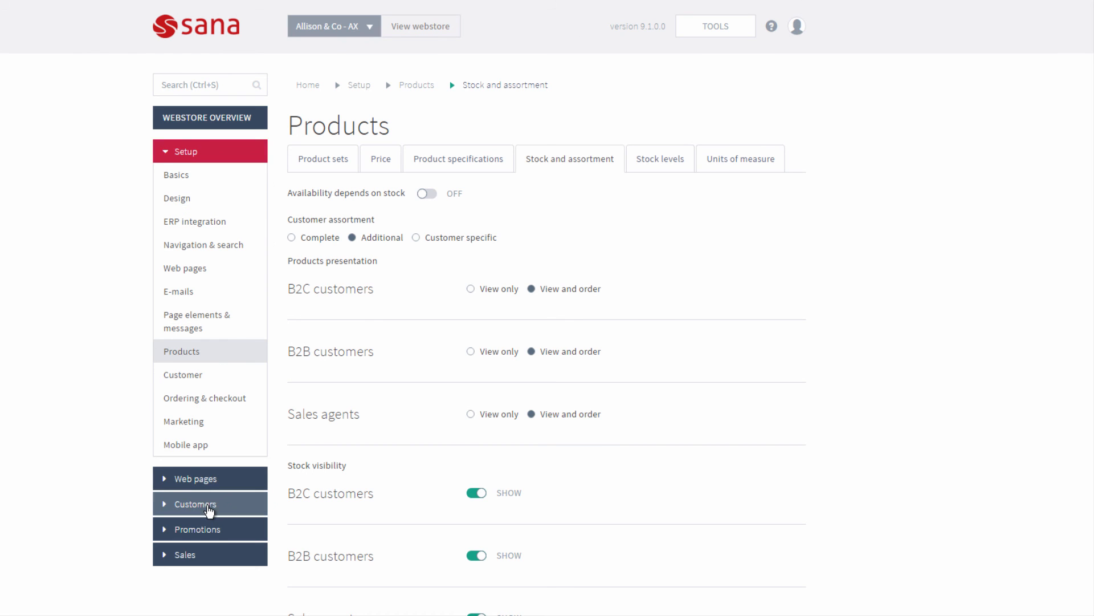
- Open the authorizer's shop account from Customers > Shop accounts and review its settings
{"action": "left_click", "coordinate": [210, 504]}
{"action": "left_click", "coordinate": [207, 235]}
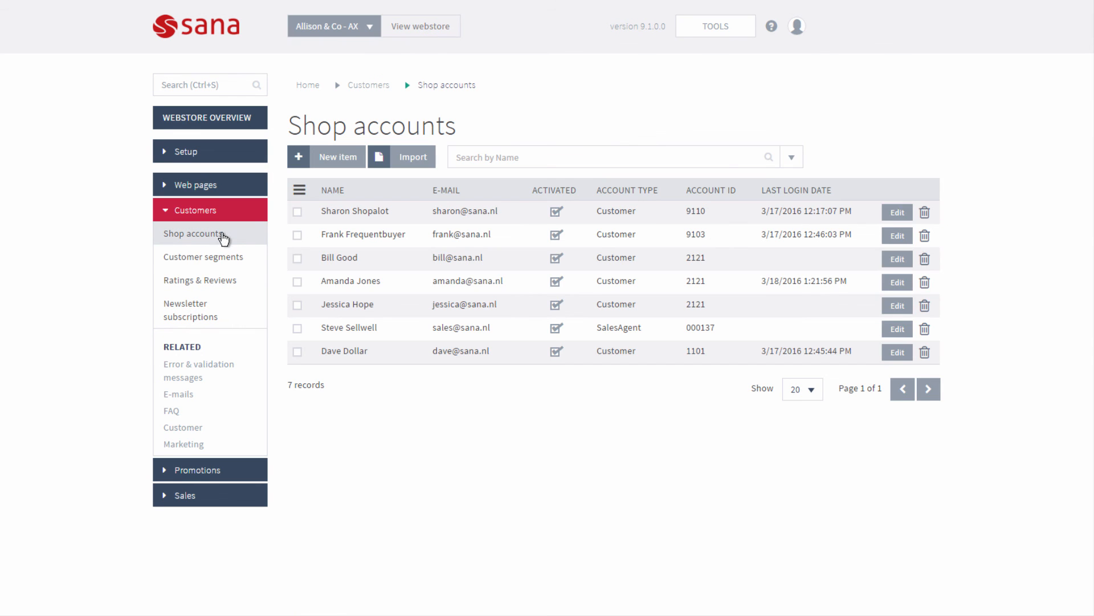
{"action": "left_click", "coordinate": [893, 306]}
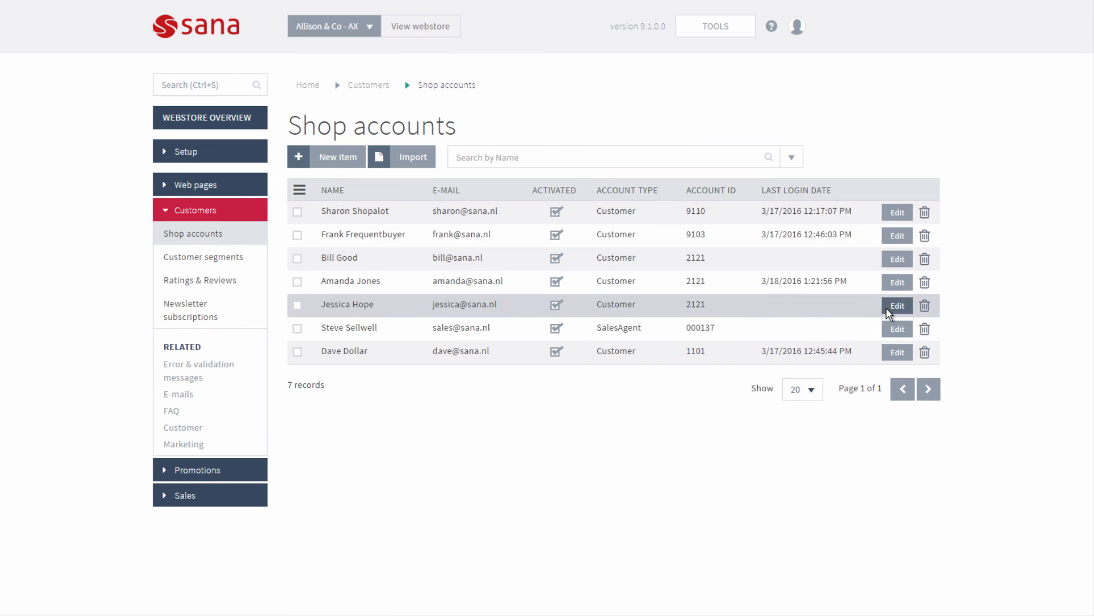
{"action": "scroll", "coordinate": [572, 431], "scroll_direction": "down", "scroll_amount": 2}
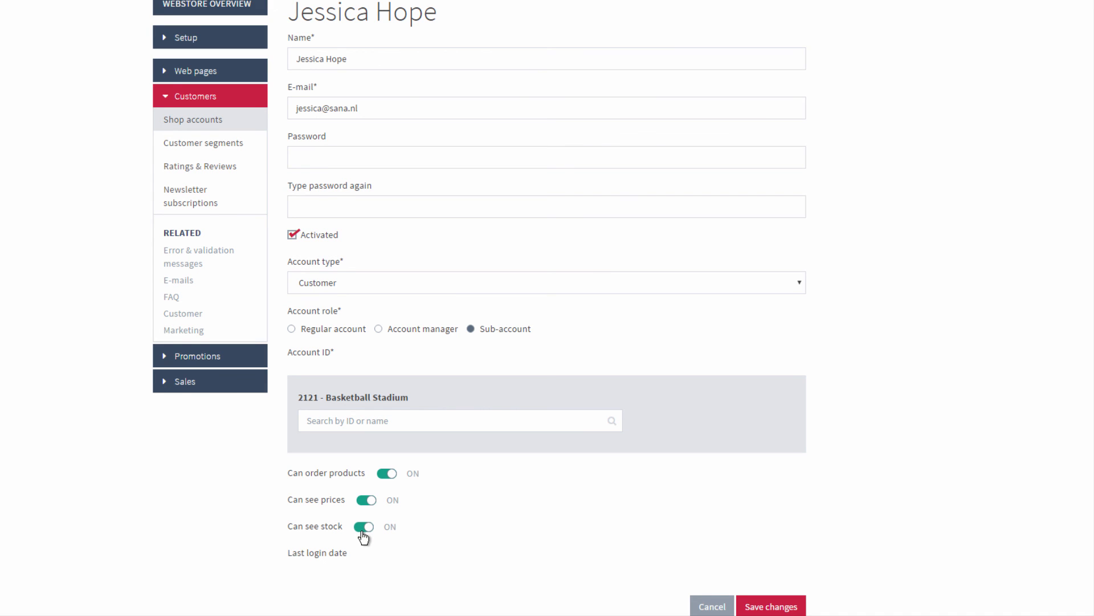
{"action": "scroll", "coordinate": [363, 537], "scroll_direction": "up", "scroll_amount": 2}
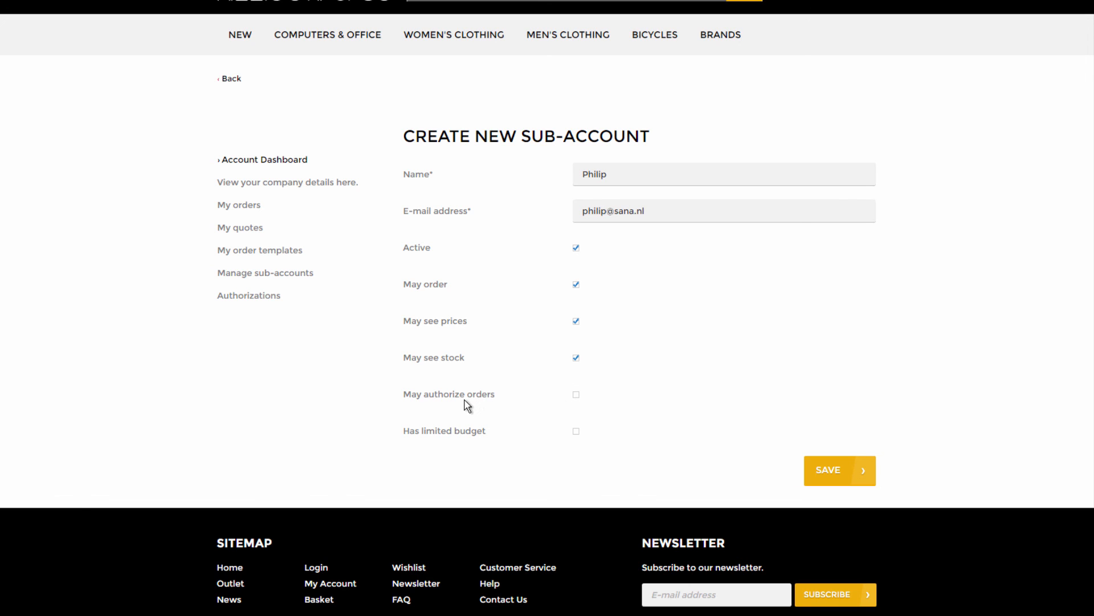
- Turn on Has limited budget, leaving order authorization off, and add a spending-limit row
{"action": "left_click", "coordinate": [576, 394]}
{"action": "left_click", "coordinate": [576, 395]}
{"action": "left_click", "coordinate": [577, 432]}
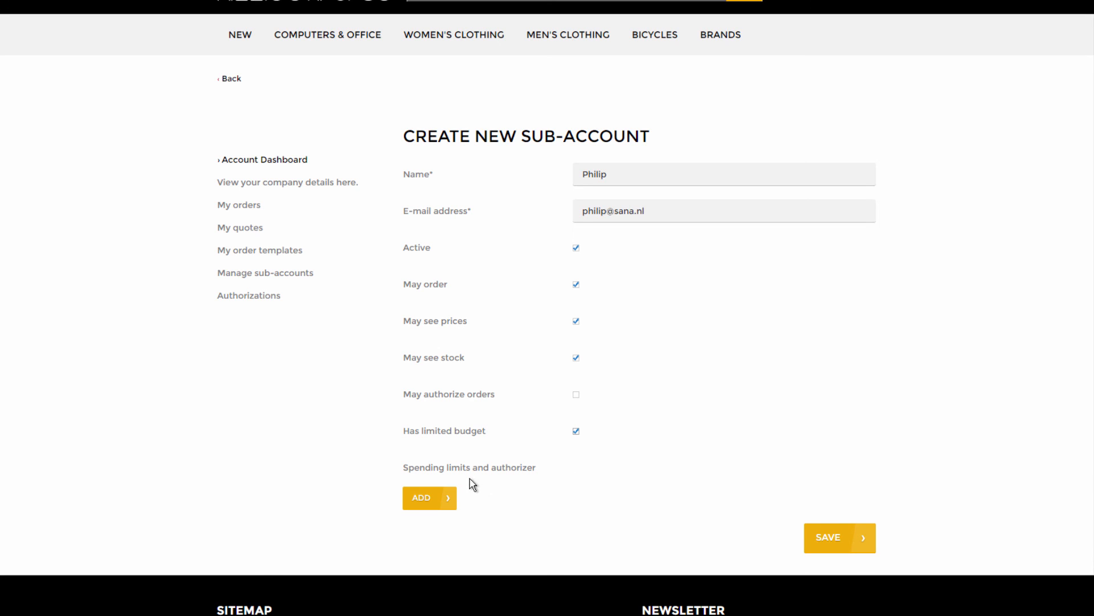
{"action": "left_click", "coordinate": [453, 498]}
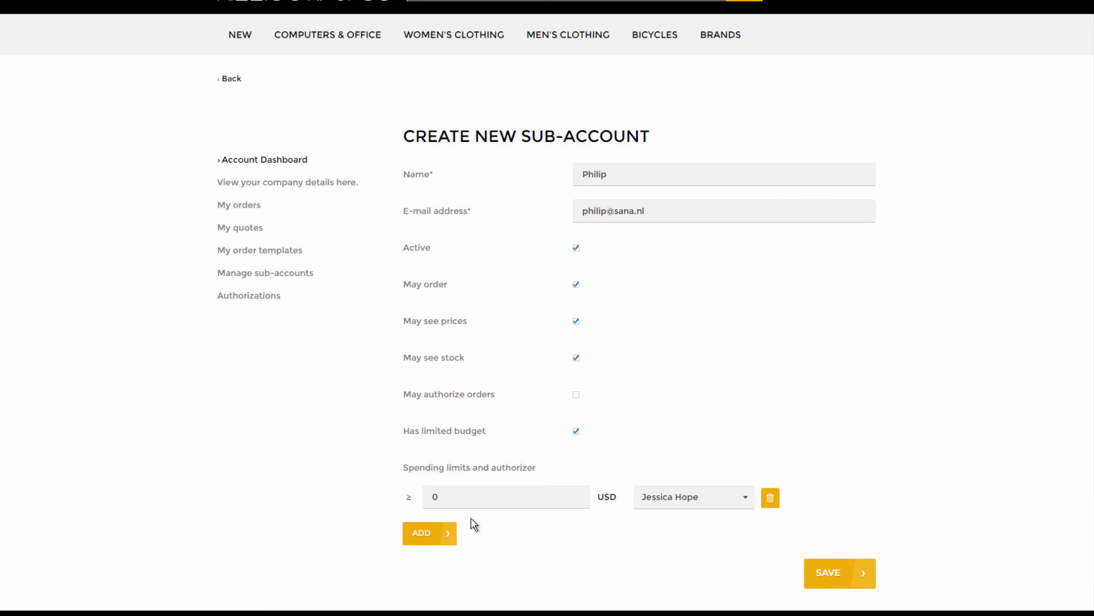
- Set the spending limit to 1000 USD with the first listed authorizer
{"action": "left_click", "coordinate": [485, 502]}
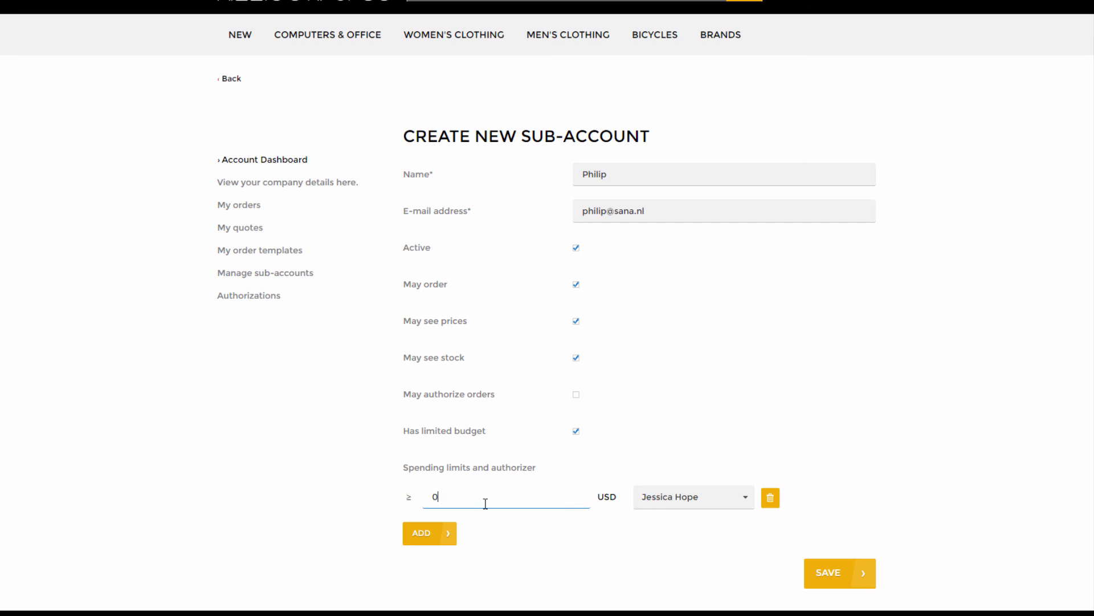
{"action": "type", "text": "1000"}
{"action": "left_click", "coordinate": [709, 507]}
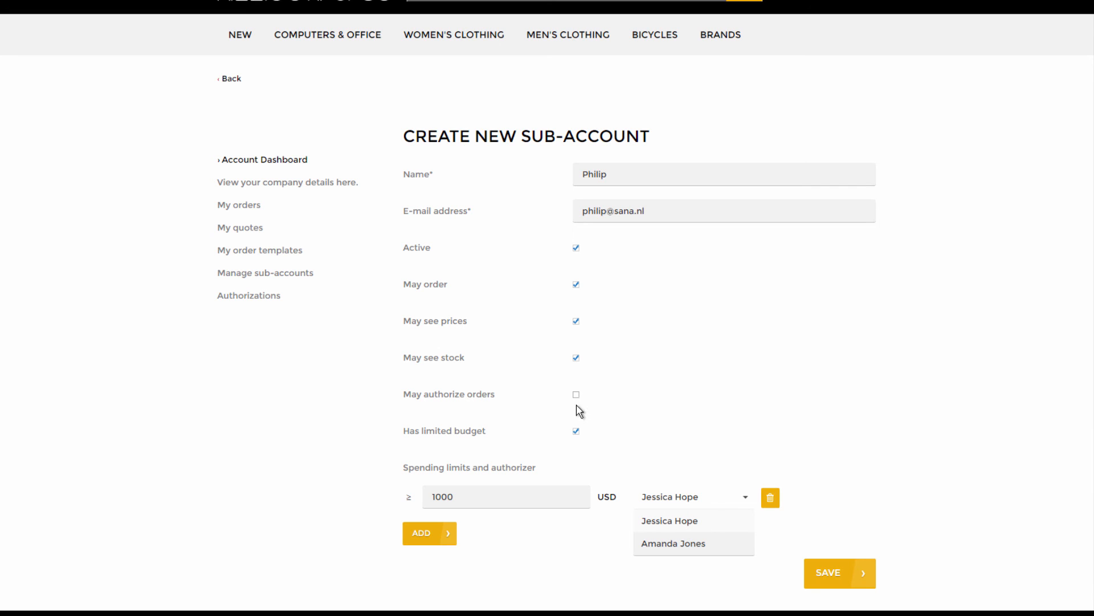
{"action": "left_click", "coordinate": [693, 453]}
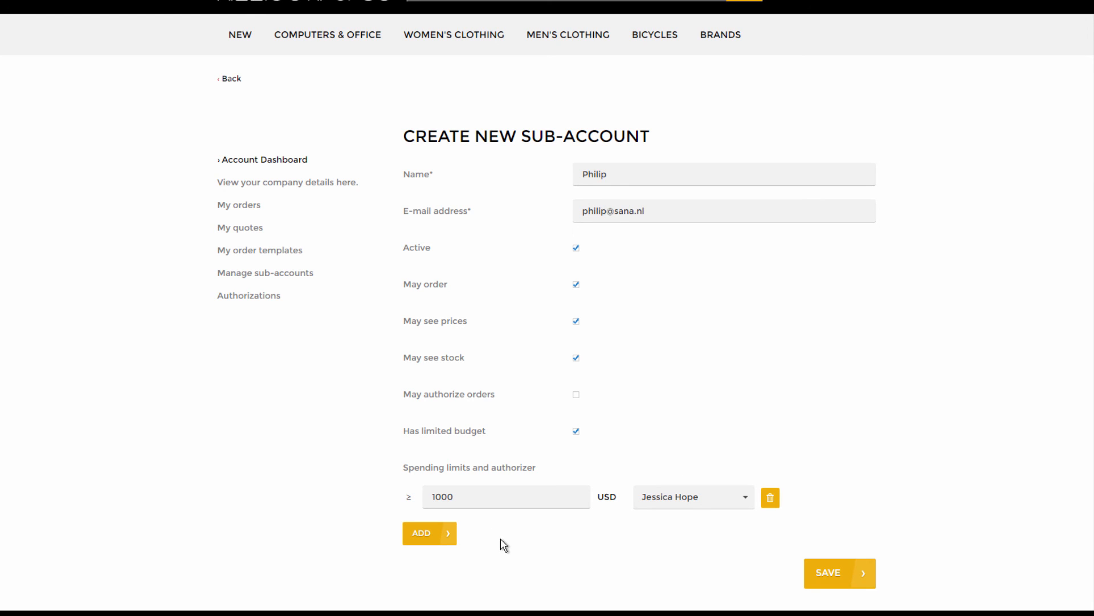
{"action": "left_click", "coordinate": [486, 497]}
{"action": "key", "text": "ctrl+a"}
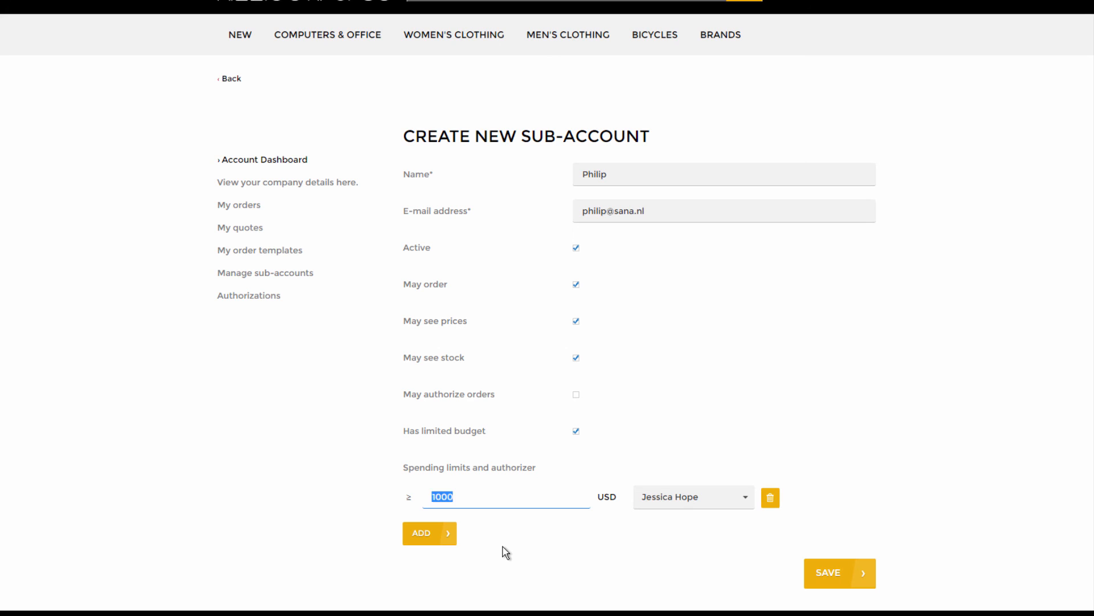
{"action": "left_click", "coordinate": [630, 546]}
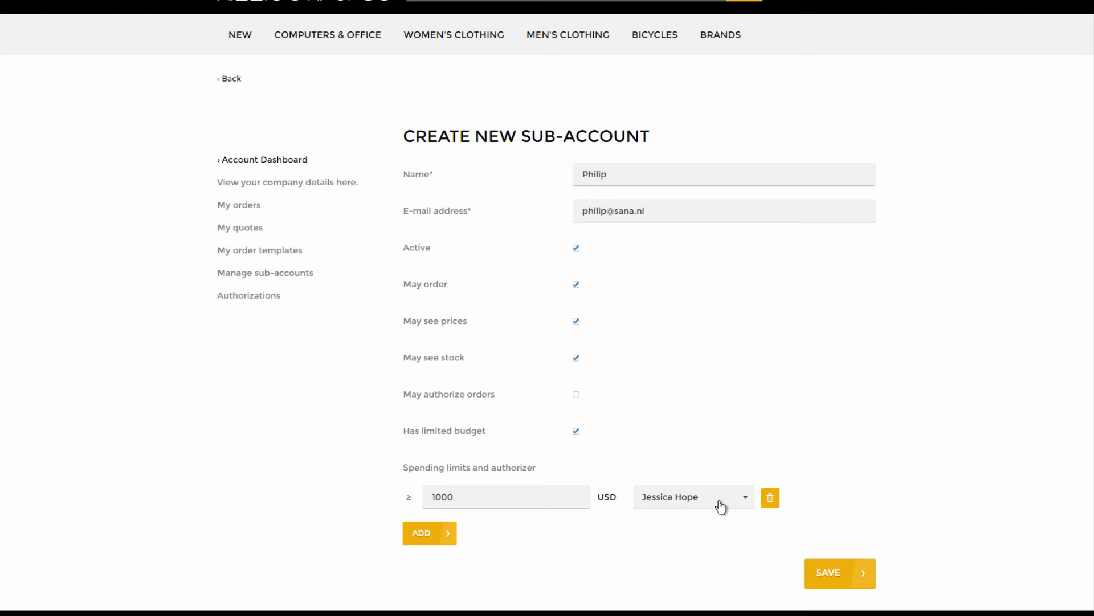
- Add a second 5000 USD spending limit for the second authorizer and save the sub-account
{"action": "left_click", "coordinate": [444, 535]}
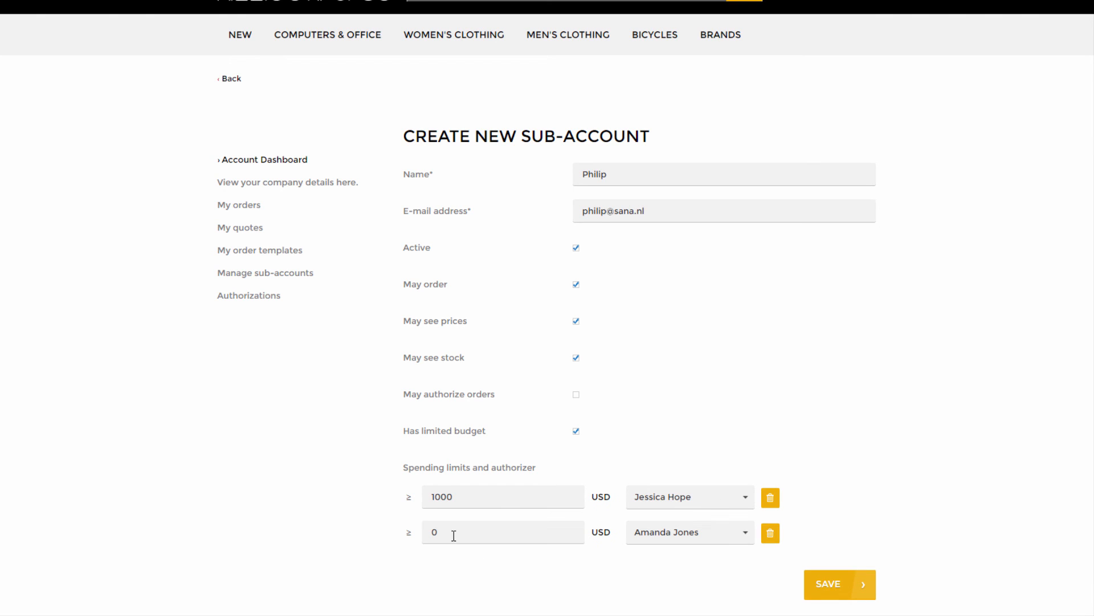
{"action": "left_click", "coordinate": [454, 536]}
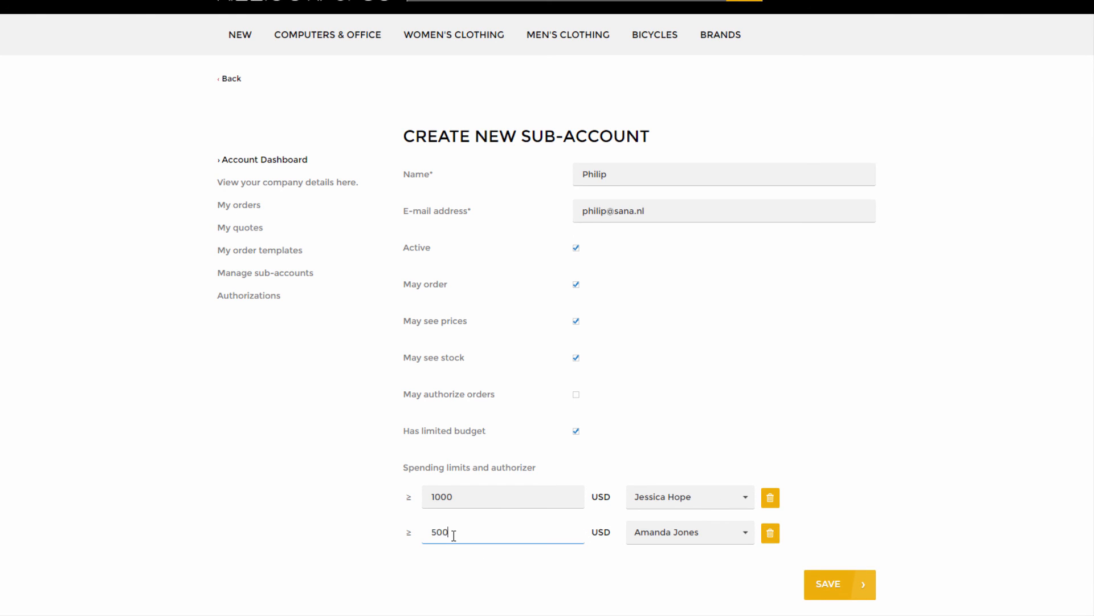
{"action": "type", "text": "5000"}
{"action": "left_click", "coordinate": [500, 505]}
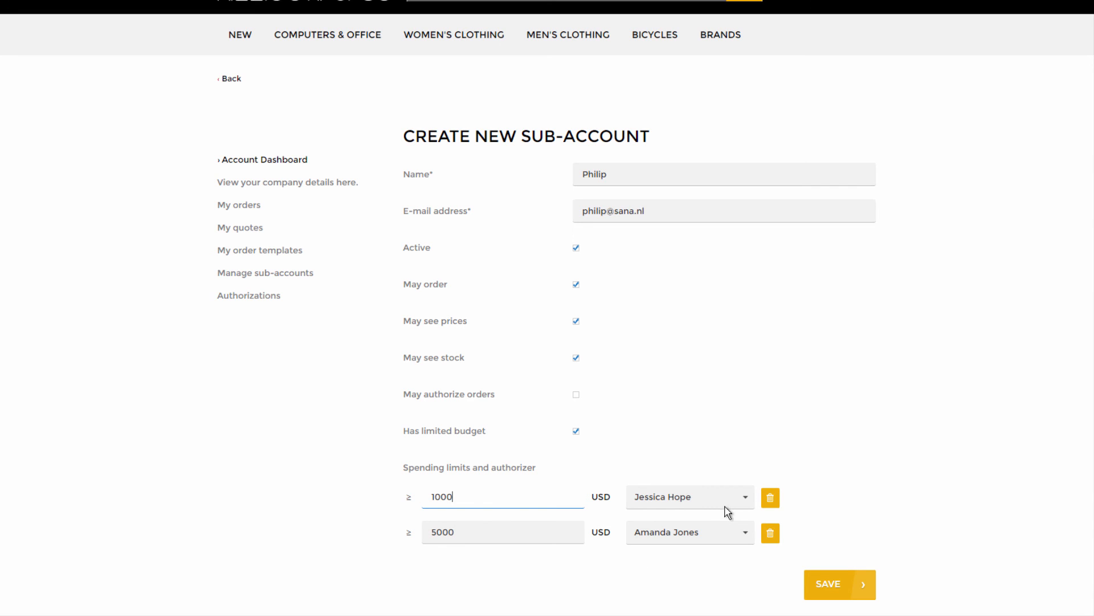
{"action": "left_click", "coordinate": [492, 538]}
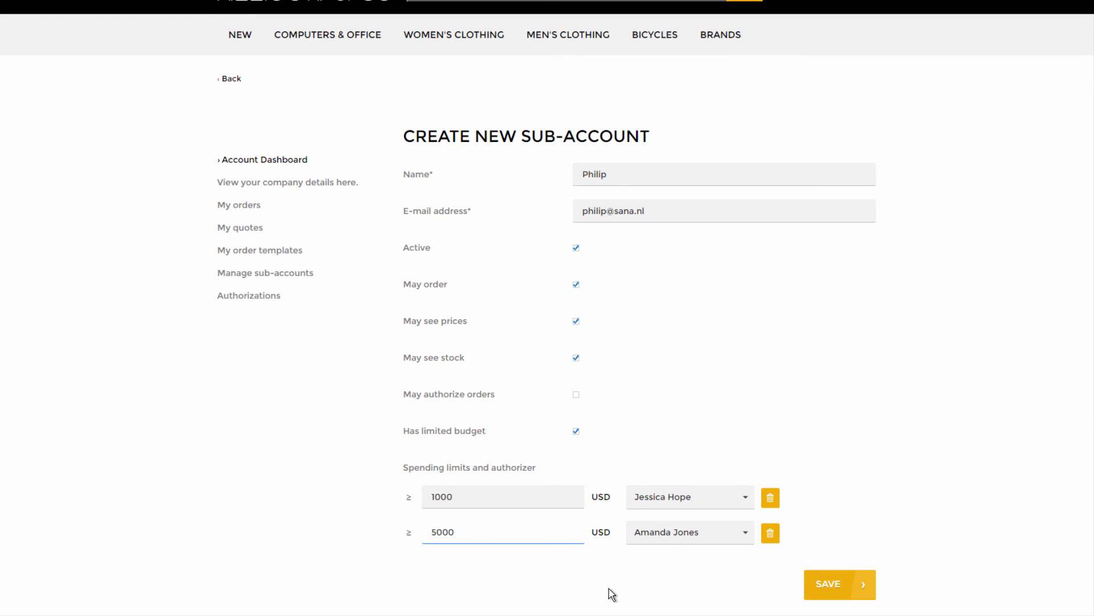
{"action": "type", "text": "1"}
{"action": "left_click", "coordinate": [503, 561]}
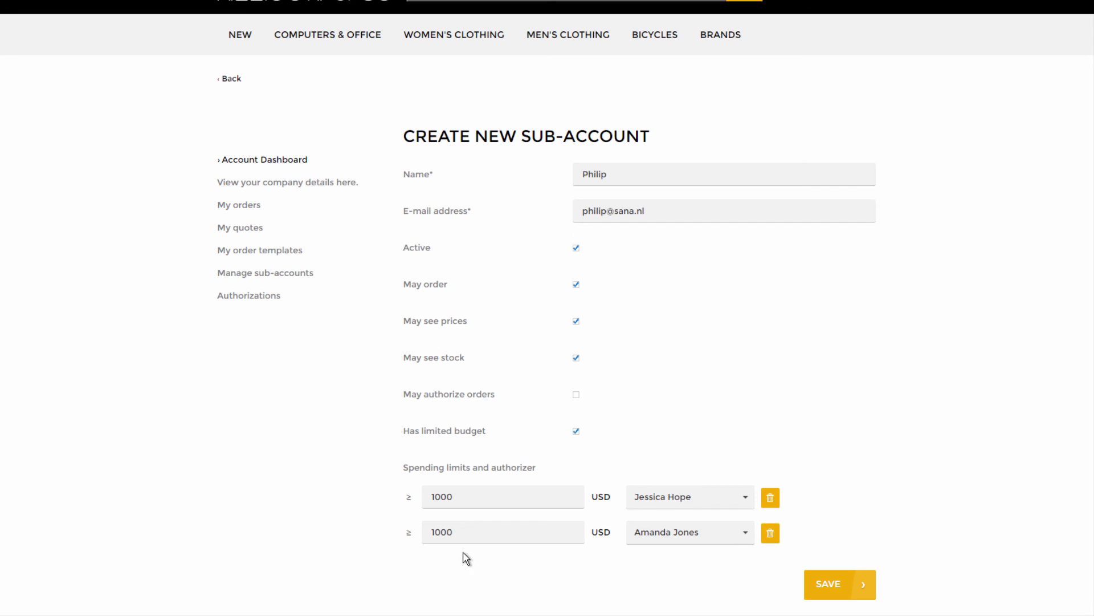
{"action": "left_click", "coordinate": [438, 533]}
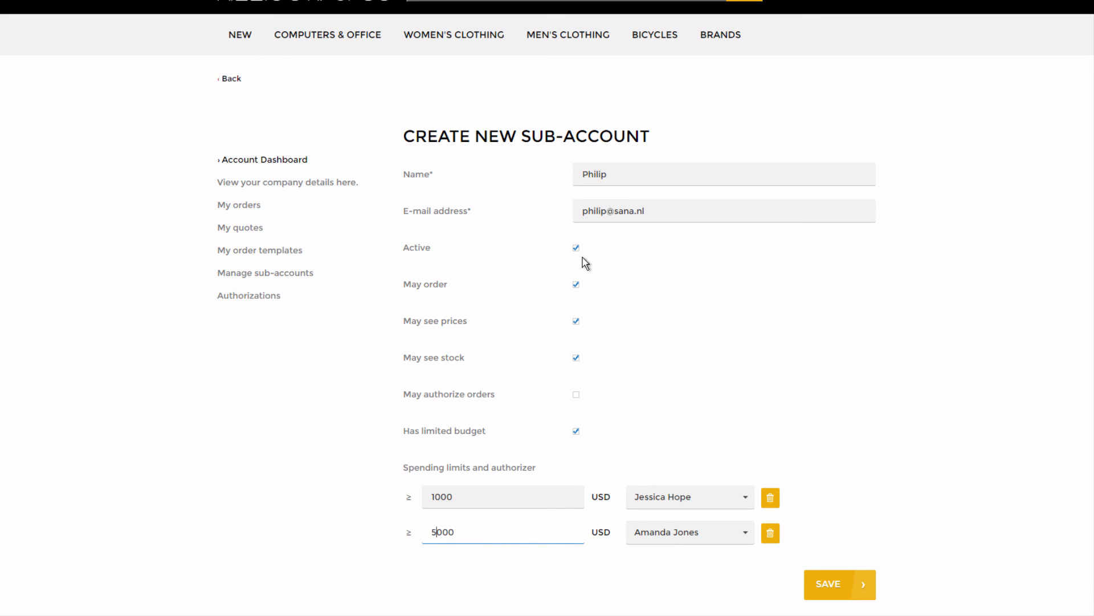
{"action": "left_click", "coordinate": [828, 593]}
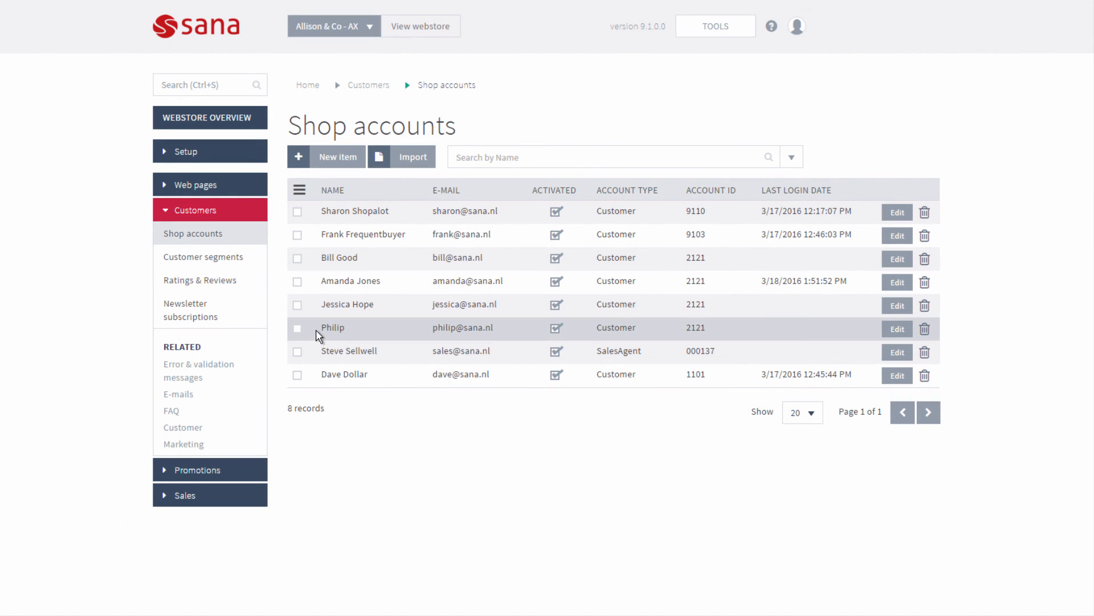
- Check the new sub-account's shop account details, then log in to the webstore as that sub-account
{"action": "left_click_drag", "start_coordinate": [317, 334], "coordinate": [349, 330]}
{"action": "left_click", "coordinate": [903, 329]}
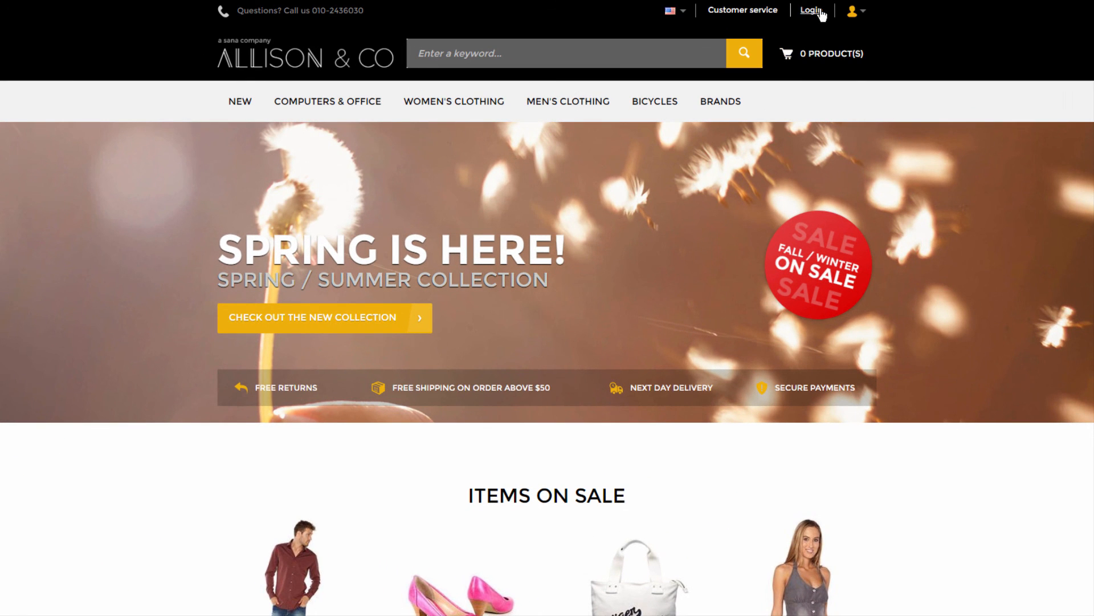
{"action": "left_click", "coordinate": [821, 13]}
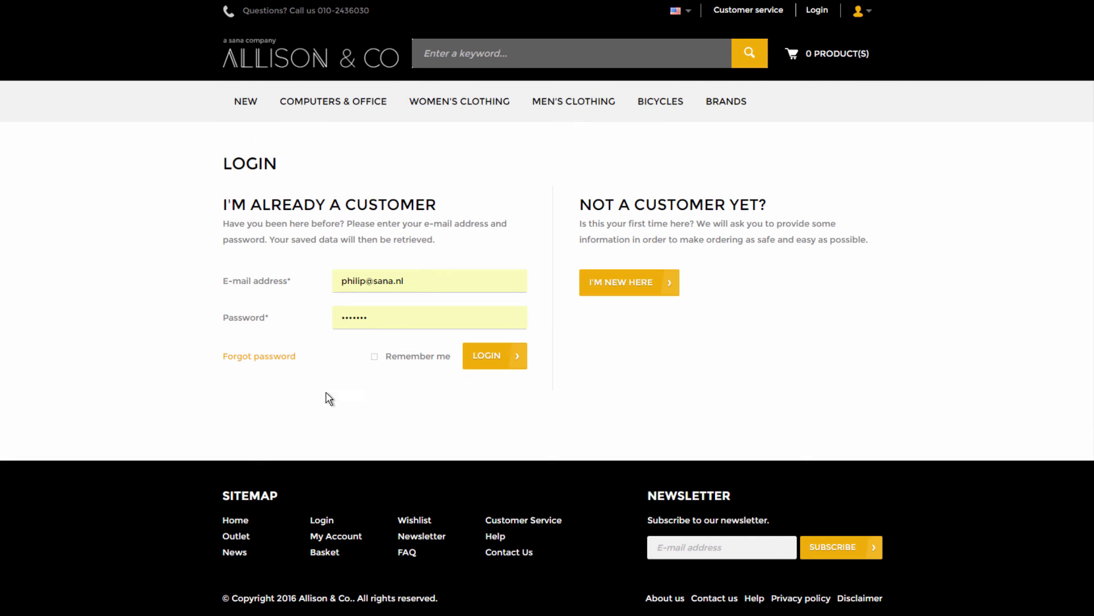
{"action": "left_click", "coordinate": [482, 371]}
{"action": "mouse_move", "coordinate": [362, 111]}
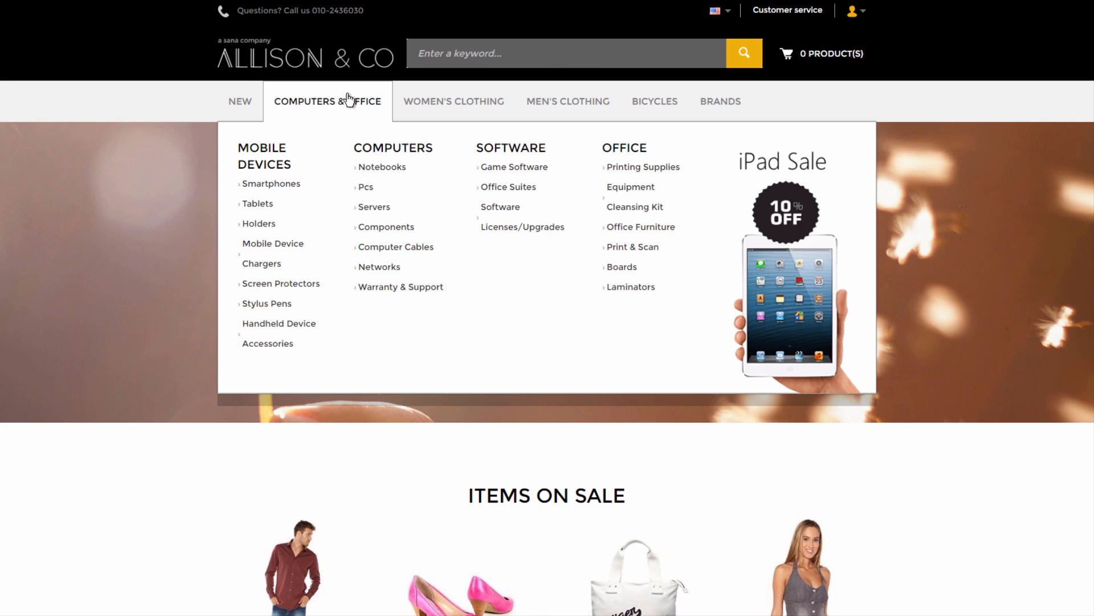
- Add one Acer Aspire V3 571G-53236G75Maii notebook from Notebooks to the basket
{"action": "left_click", "coordinate": [381, 172]}
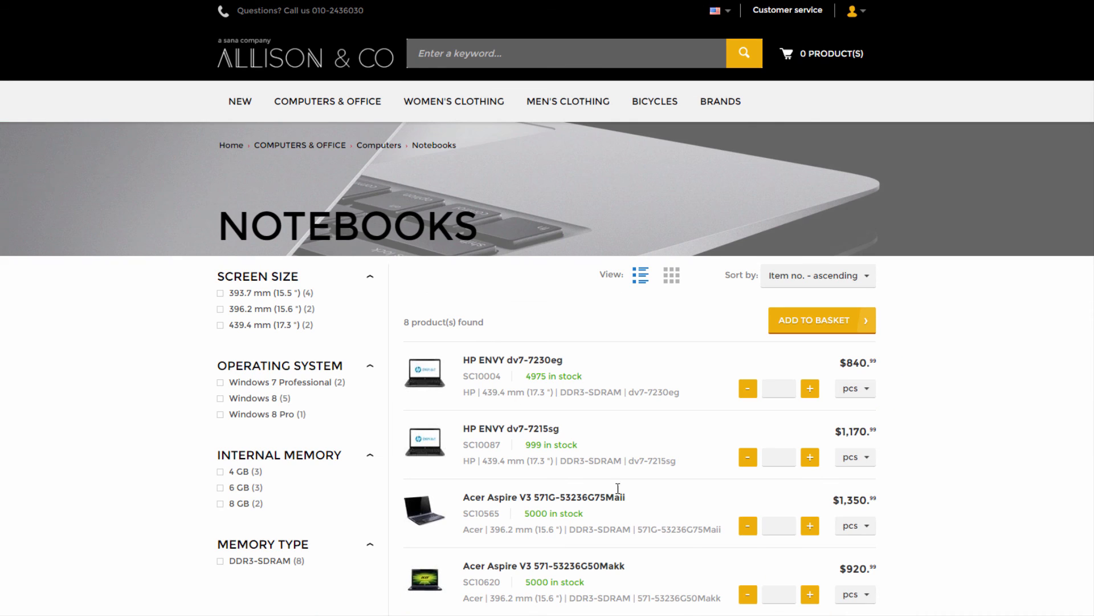
{"action": "left_click", "coordinate": [815, 527]}
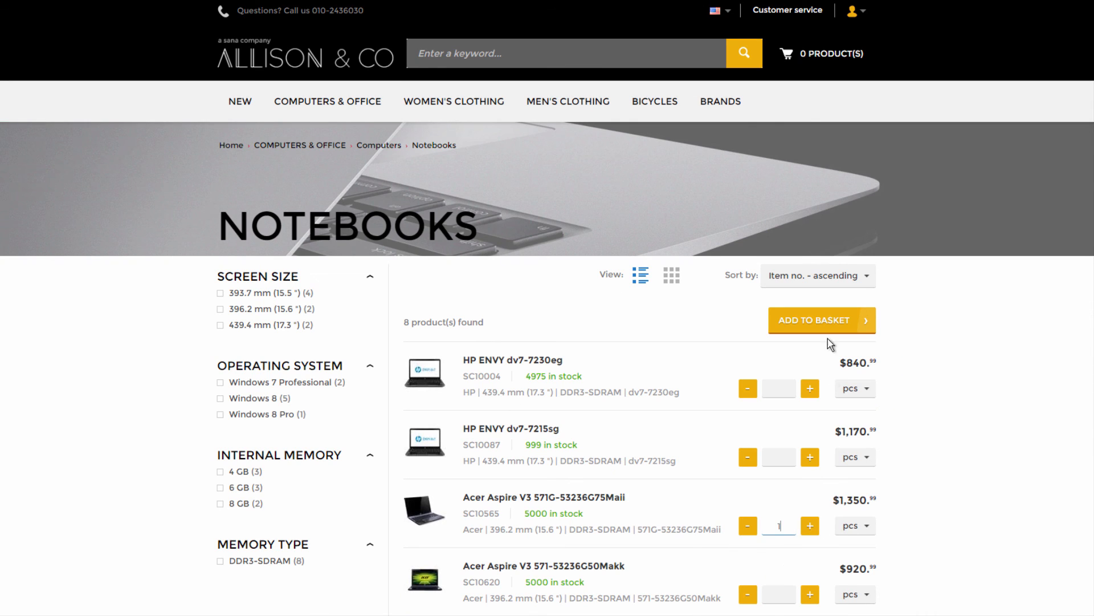
{"action": "left_click", "coordinate": [821, 320]}
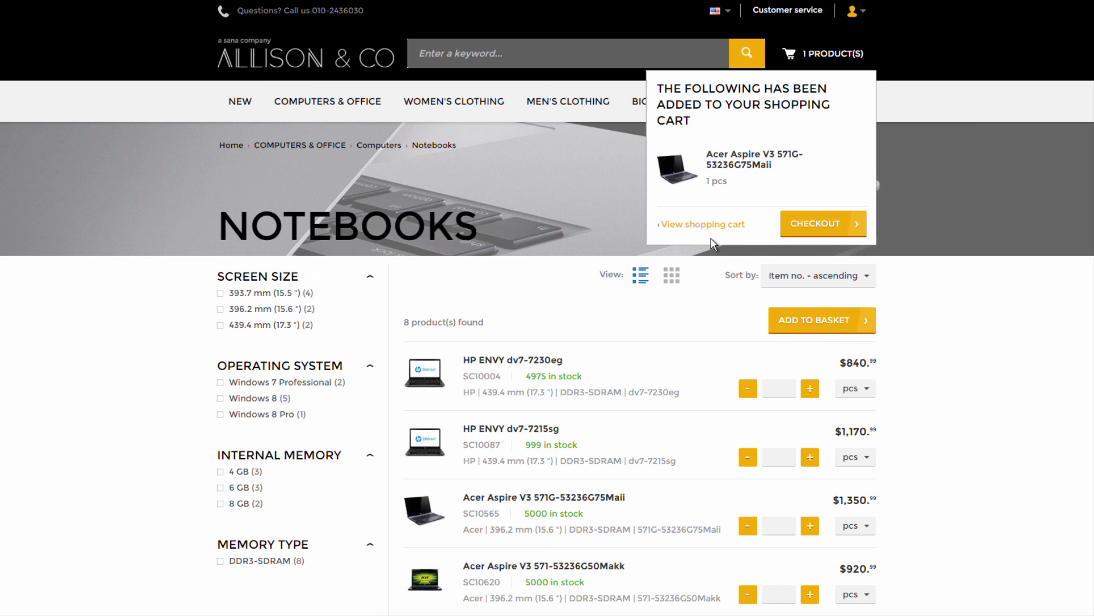
- Check out with UPS 1-day delivery and submit the $1,355.98 order for authorization, then open its details
{"action": "left_click", "coordinate": [810, 225]}
{"action": "left_click", "coordinate": [285, 369]}
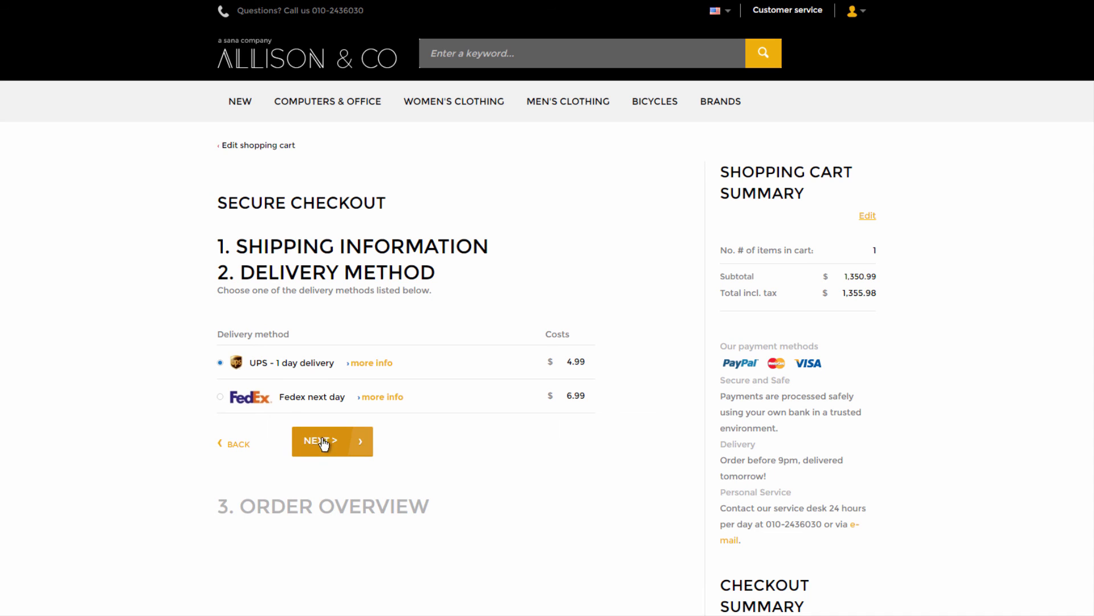
{"action": "left_click", "coordinate": [332, 450]}
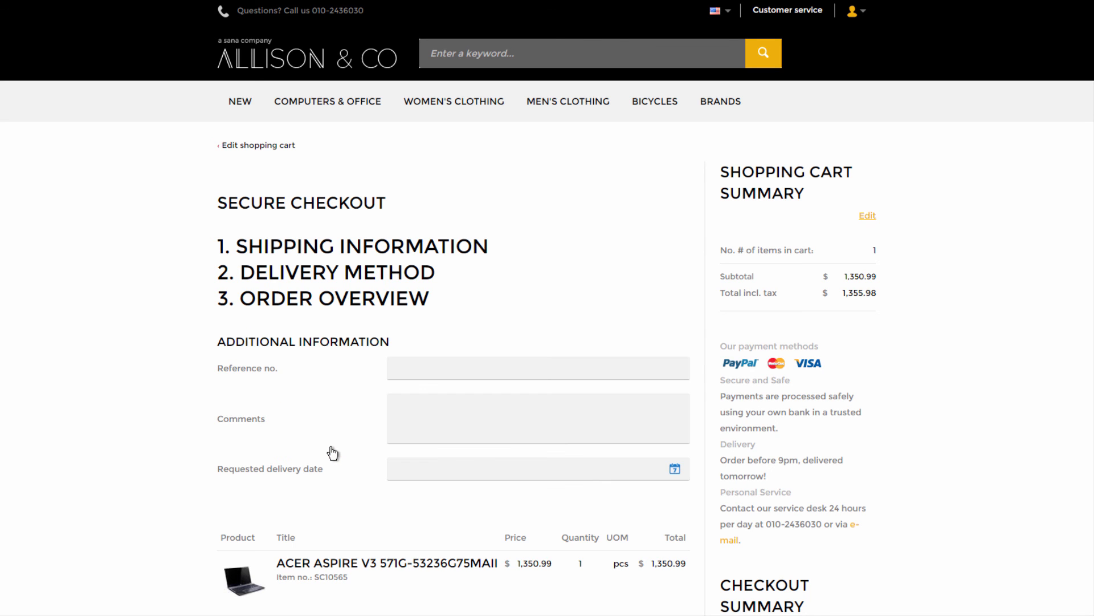
{"action": "scroll", "coordinate": [333, 453], "scroll_direction": "down", "scroll_amount": 5}
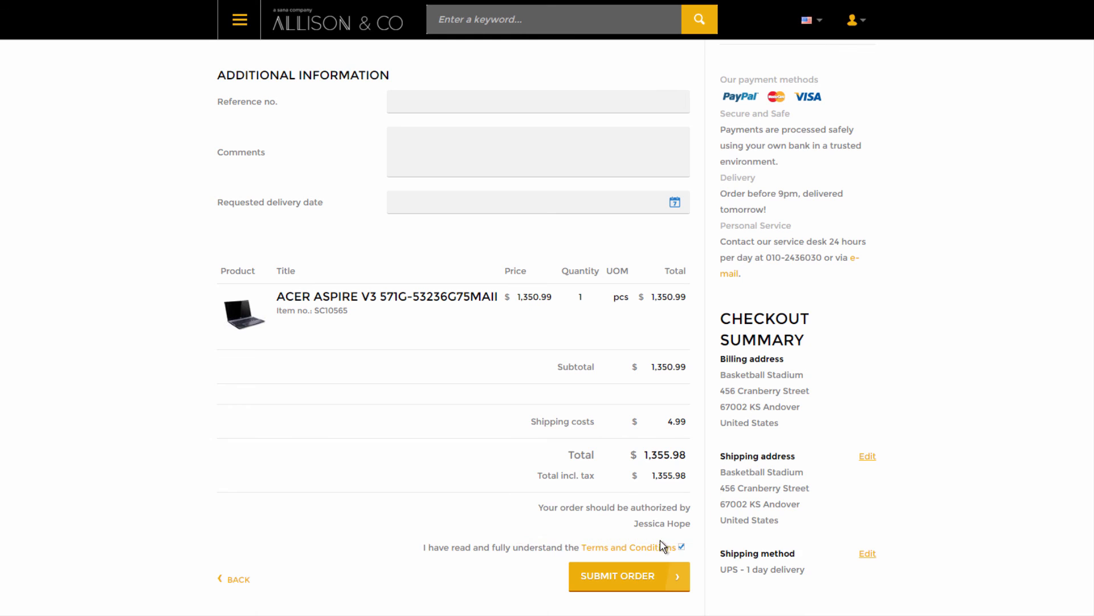
{"action": "left_click", "coordinate": [654, 576]}
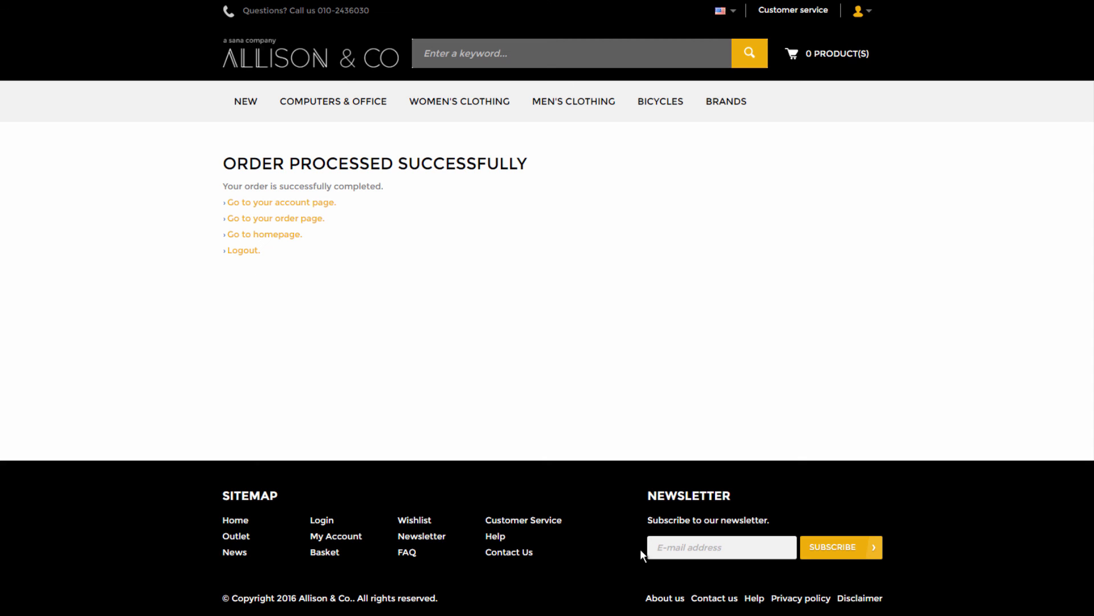
{"action": "left_click", "coordinate": [317, 220]}
- Go from the account overview to the orders awaiting authorization
{"action": "scroll", "coordinate": [342, 425], "scroll_direction": "down", "scroll_amount": 5}
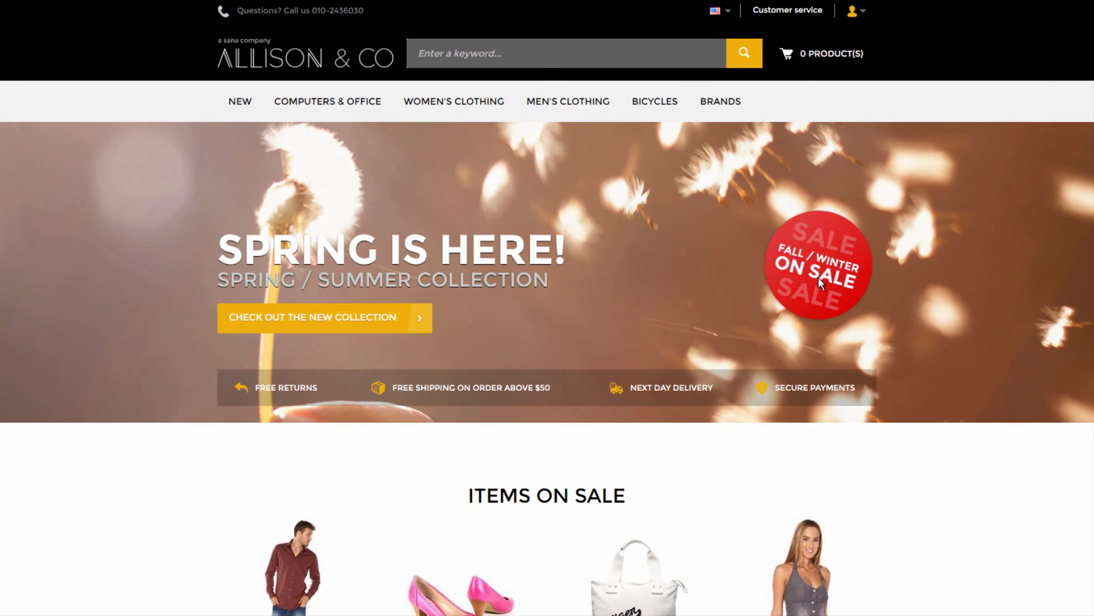
{"action": "left_click", "coordinate": [852, 11]}
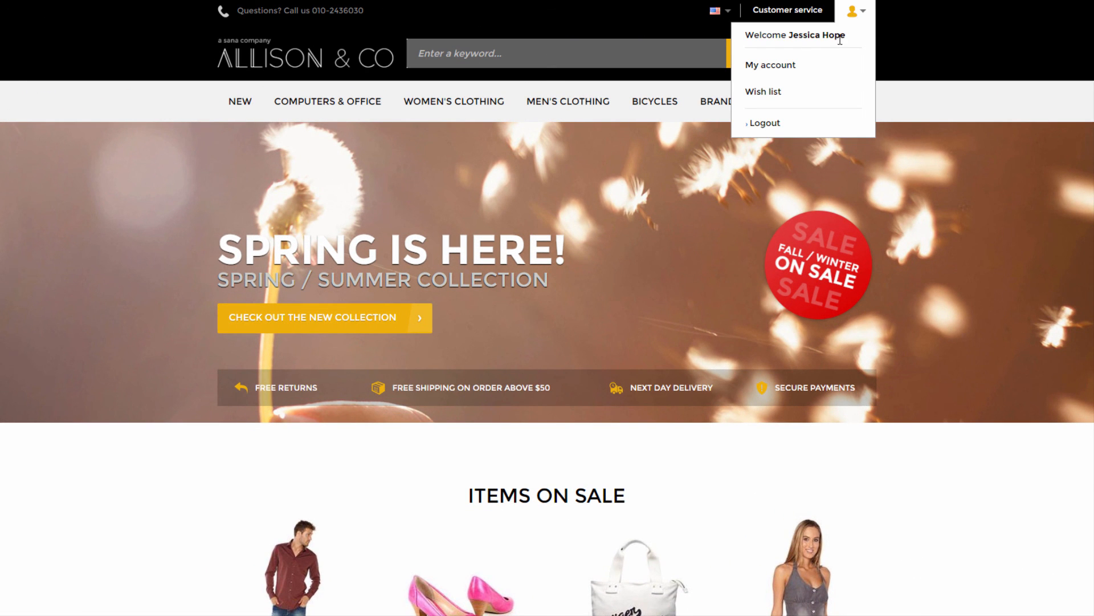
{"action": "left_click", "coordinate": [796, 69]}
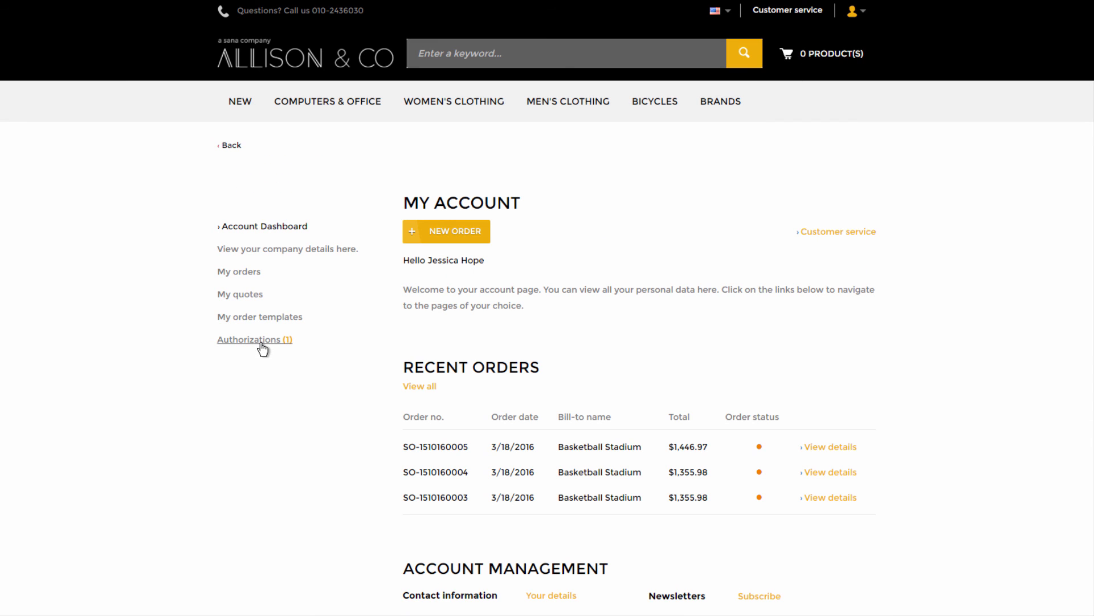
{"action": "left_click", "coordinate": [263, 344]}
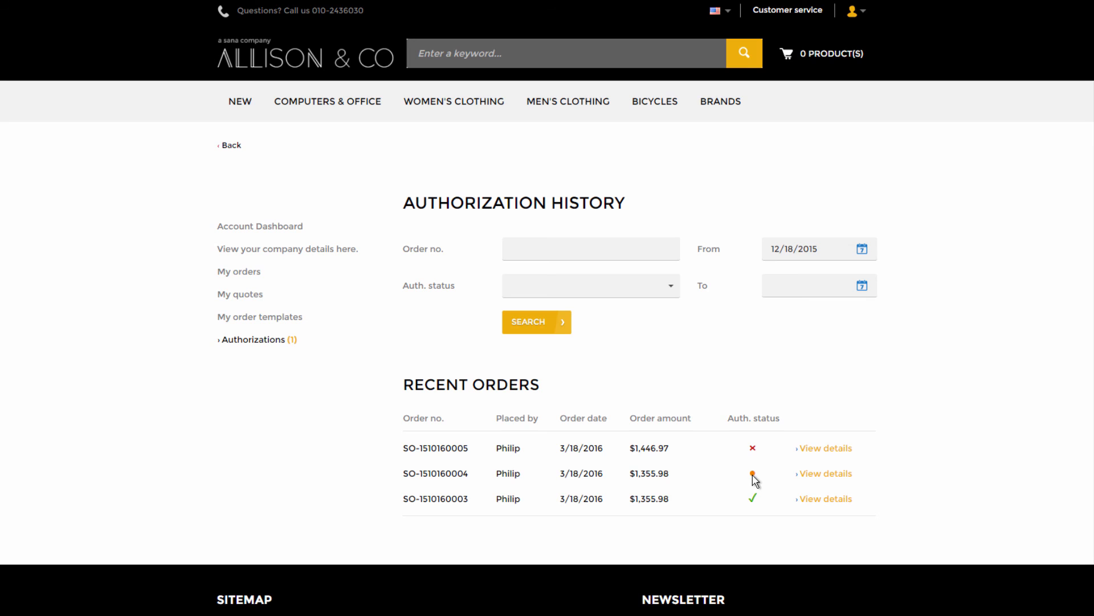
- Review the Auth. status filter choices without applying one
{"action": "mouse_move", "coordinate": [754, 502]}
{"action": "mouse_move", "coordinate": [753, 450]}
{"action": "left_click", "coordinate": [591, 244]}
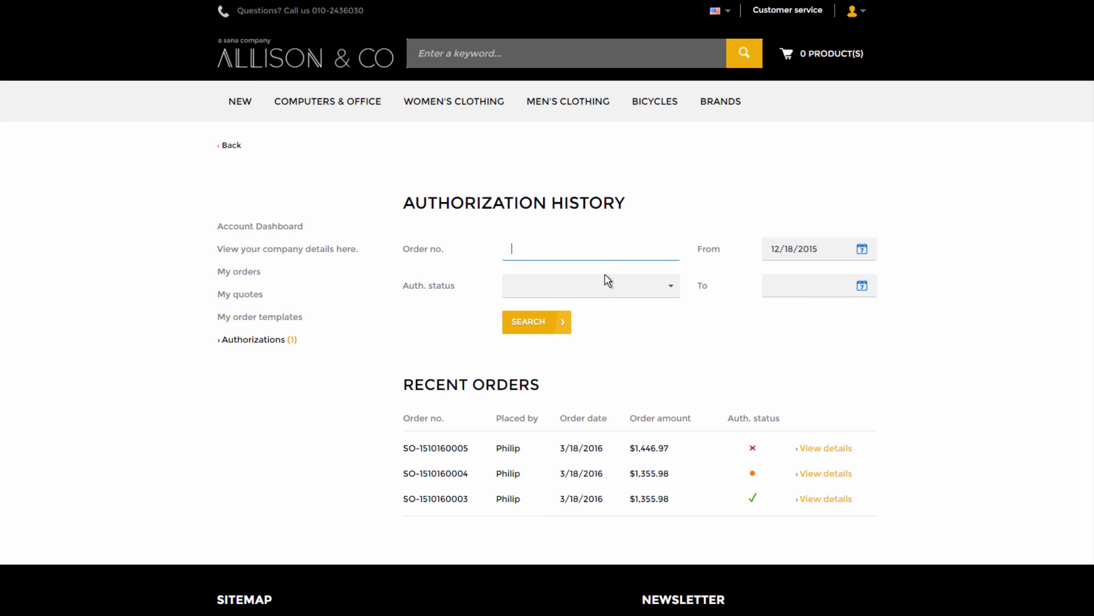
{"action": "left_click", "coordinate": [607, 293]}
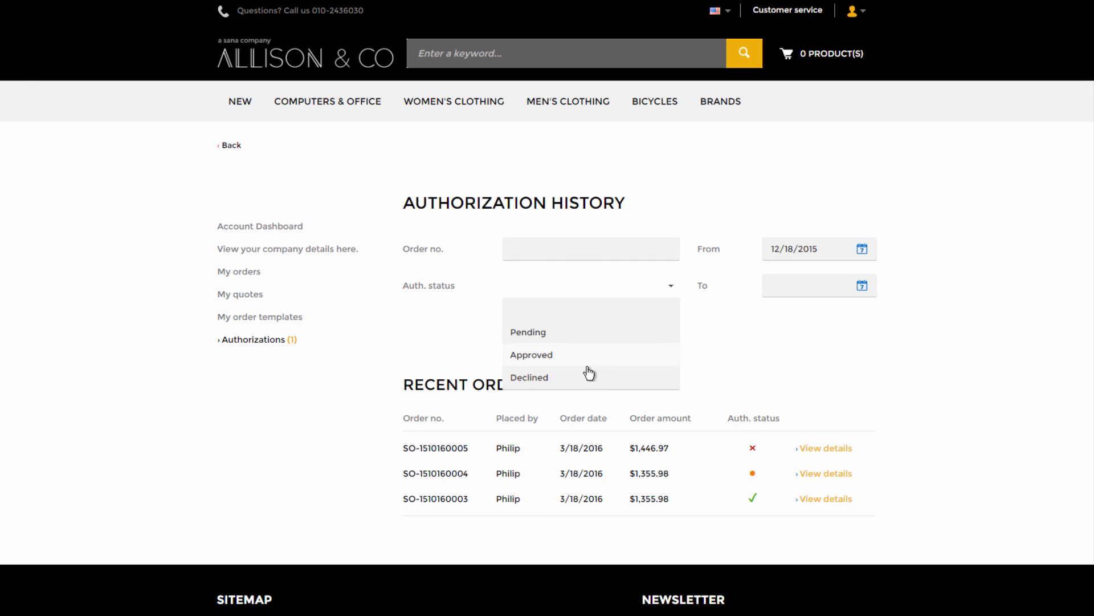
{"action": "left_click", "coordinate": [796, 313]}
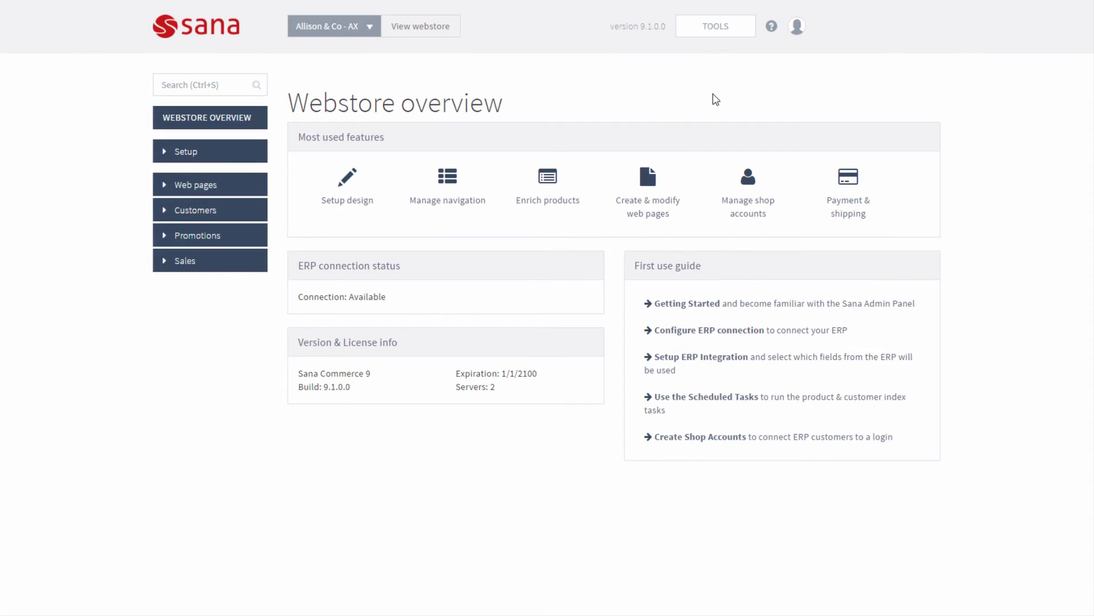
- Check that the Authorization reminders scheduled task sends reminders 3 days before
{"action": "left_click", "coordinate": [714, 41]}
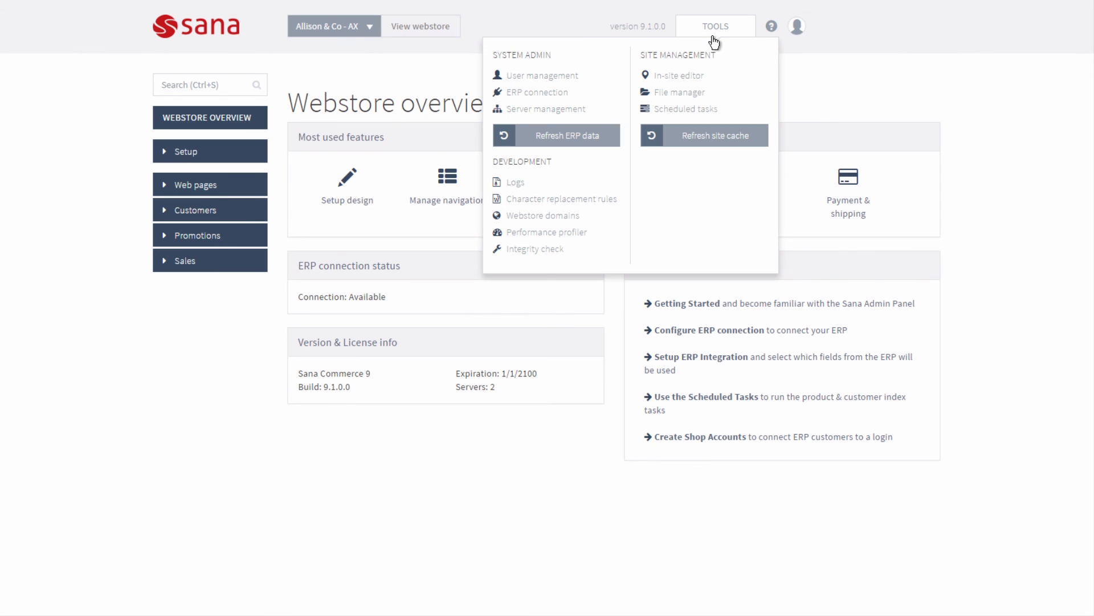
{"action": "left_click", "coordinate": [690, 109]}
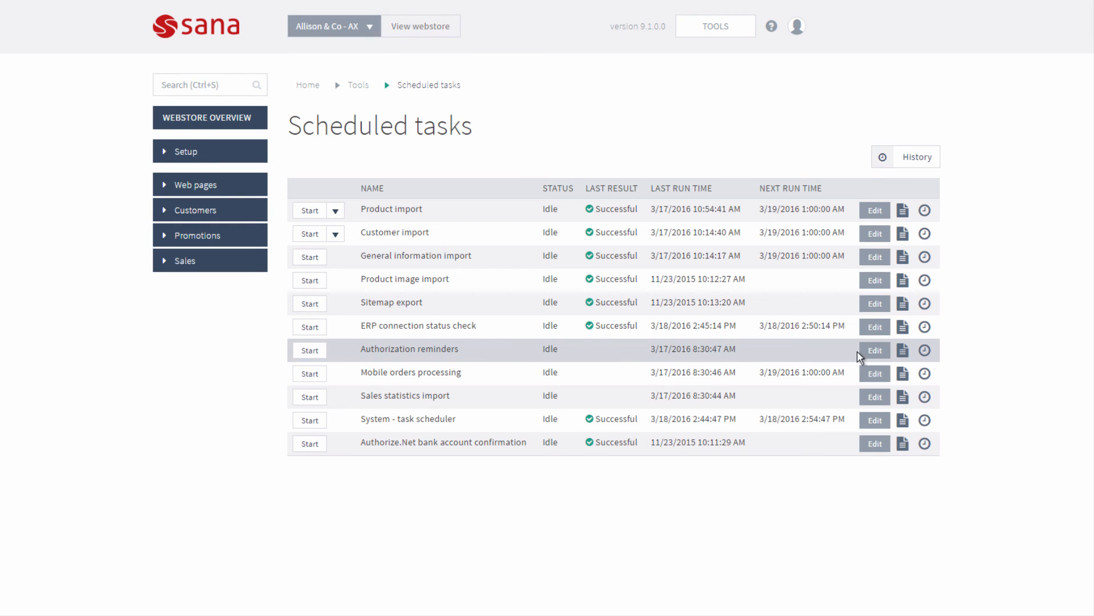
{"action": "left_click", "coordinate": [872, 354]}
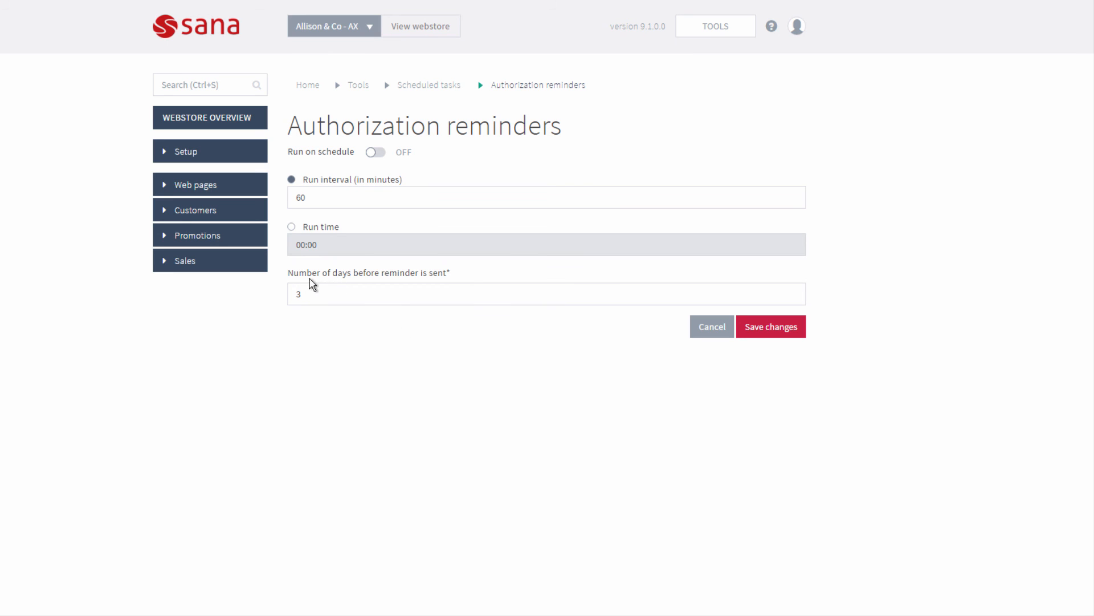
{"action": "double_click", "coordinate": [301, 294]}
{"action": "left_click", "coordinate": [371, 324]}
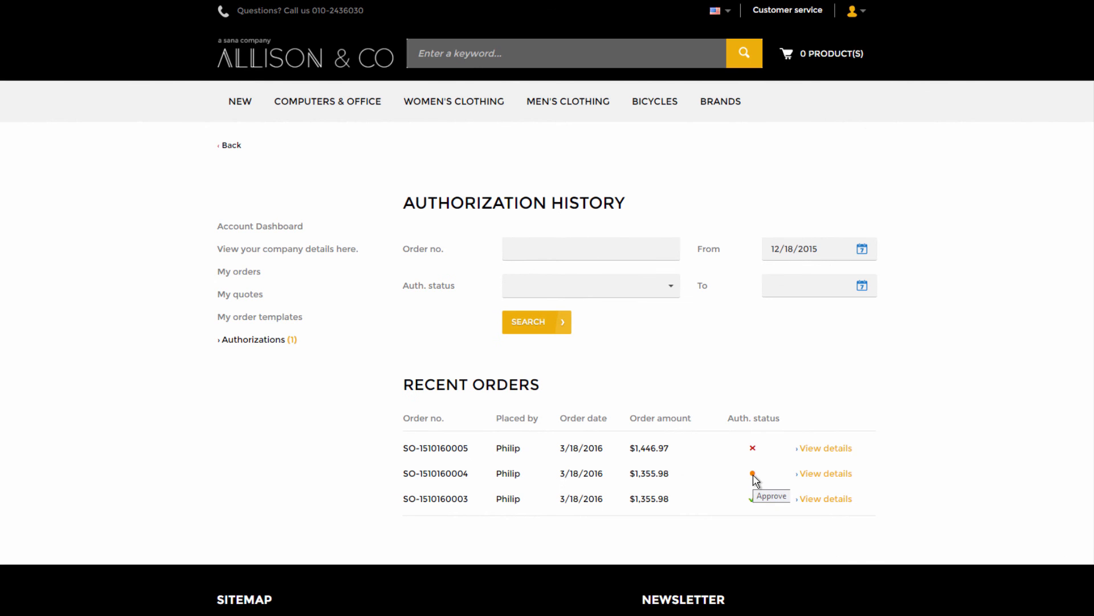
- Review the pending $1,355.98 order, back out of declining, and approve it
{"action": "left_click", "coordinate": [816, 476]}
{"action": "scroll", "coordinate": [677, 505], "scroll_direction": "down", "scroll_amount": 6}
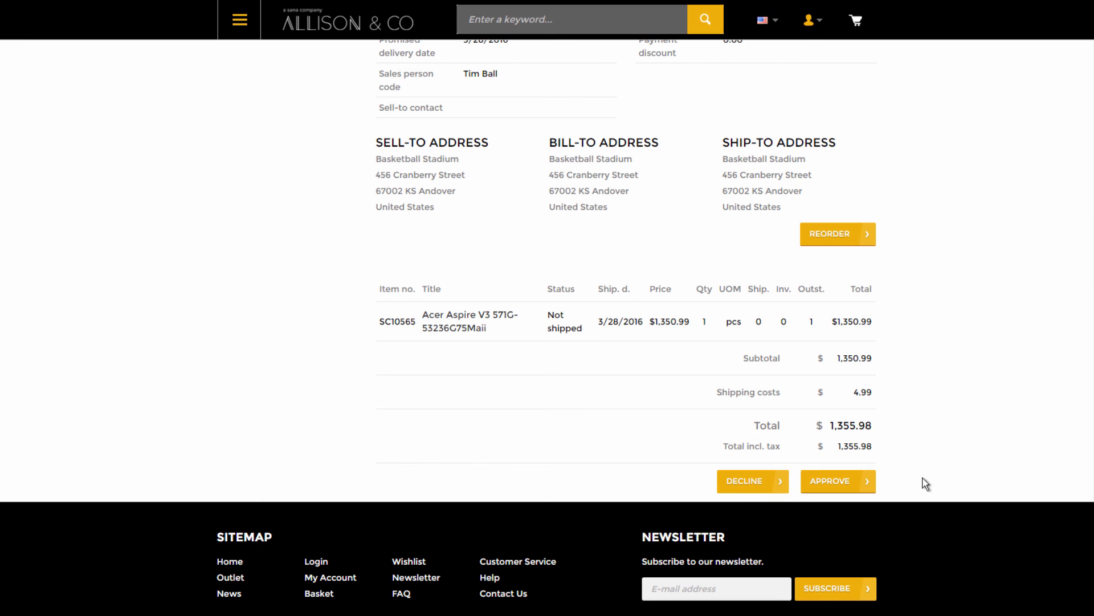
{"action": "left_click", "coordinate": [760, 483]}
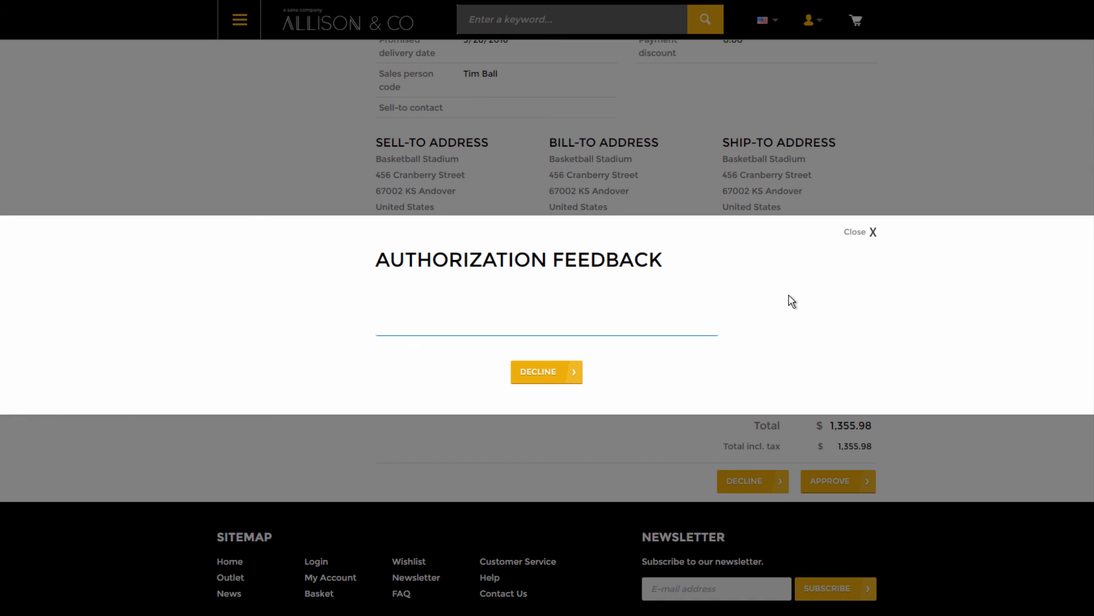
{"action": "left_click", "coordinate": [863, 237]}
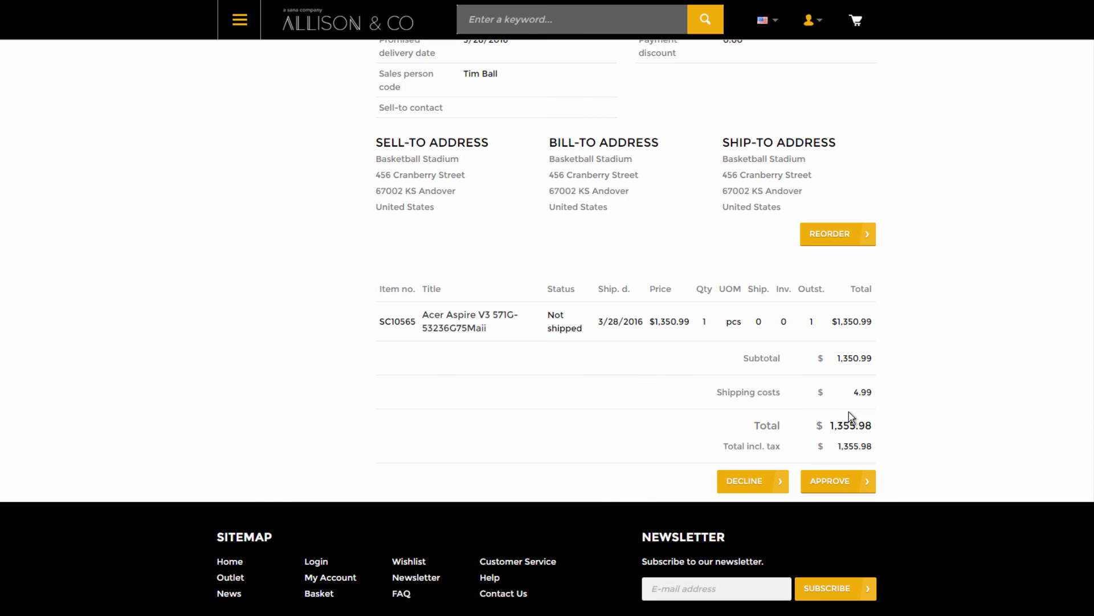
{"action": "left_click", "coordinate": [841, 483]}
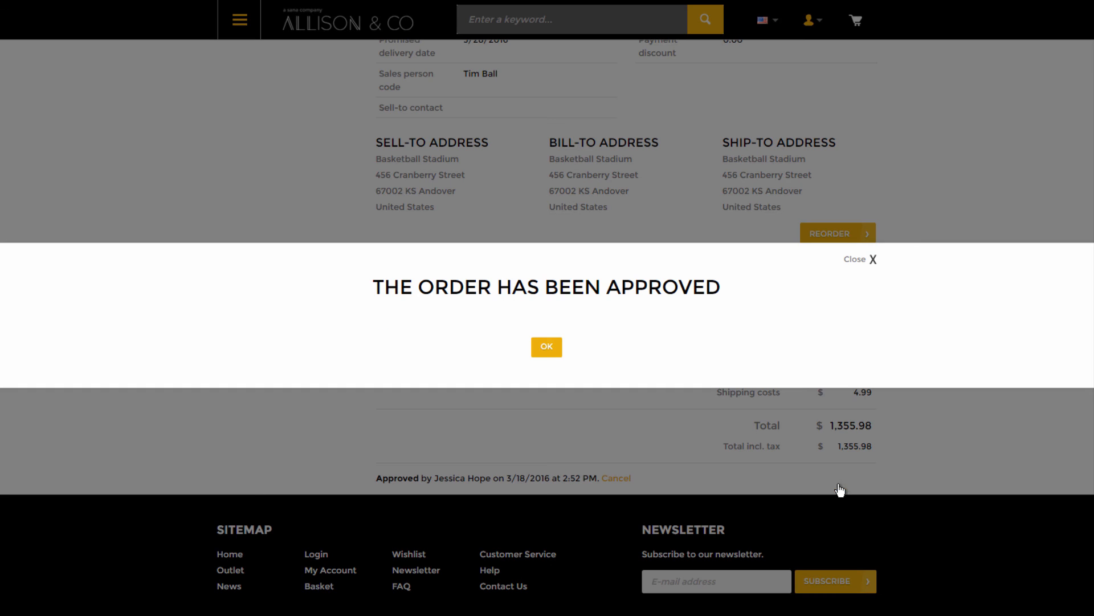
{"action": "left_click", "coordinate": [547, 346]}
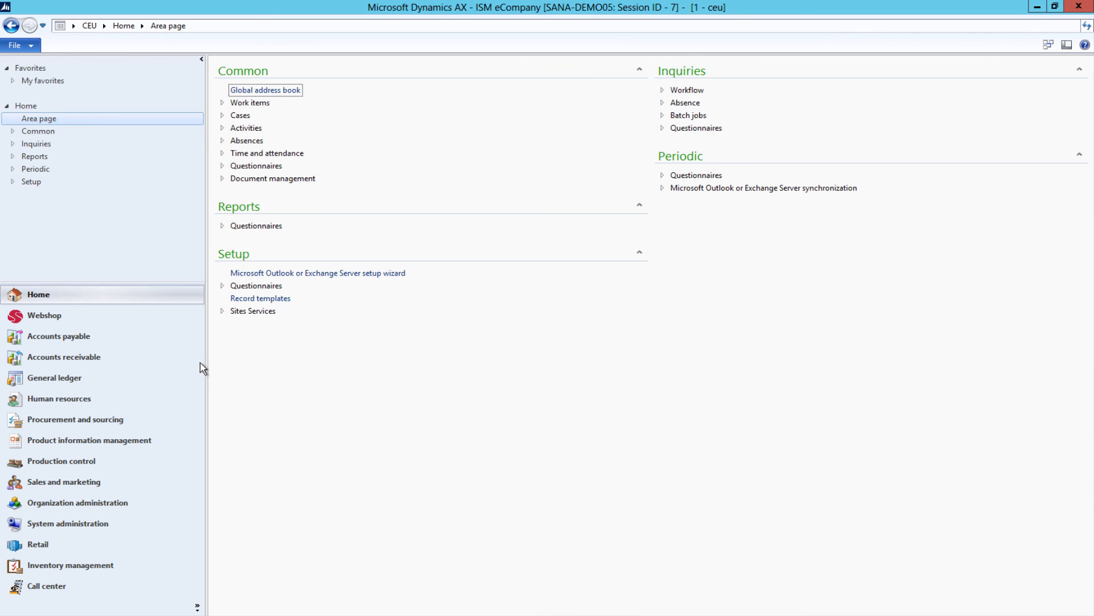
- Open the just-approved webstore order from Accounts receivable > All sales orders
{"action": "left_click", "coordinate": [160, 360]}
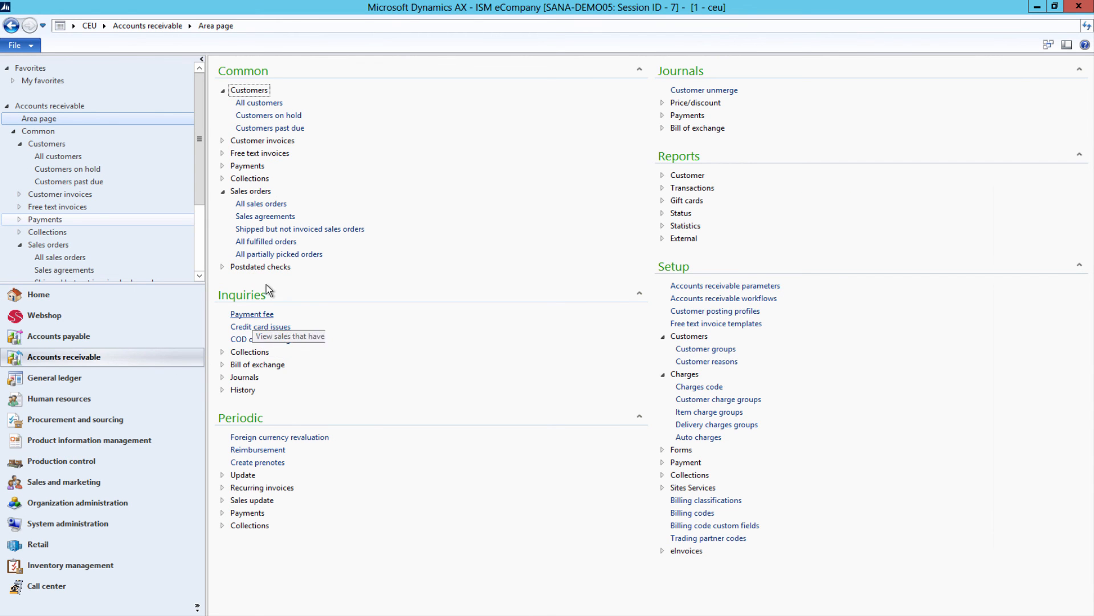
{"action": "left_click", "coordinate": [273, 206]}
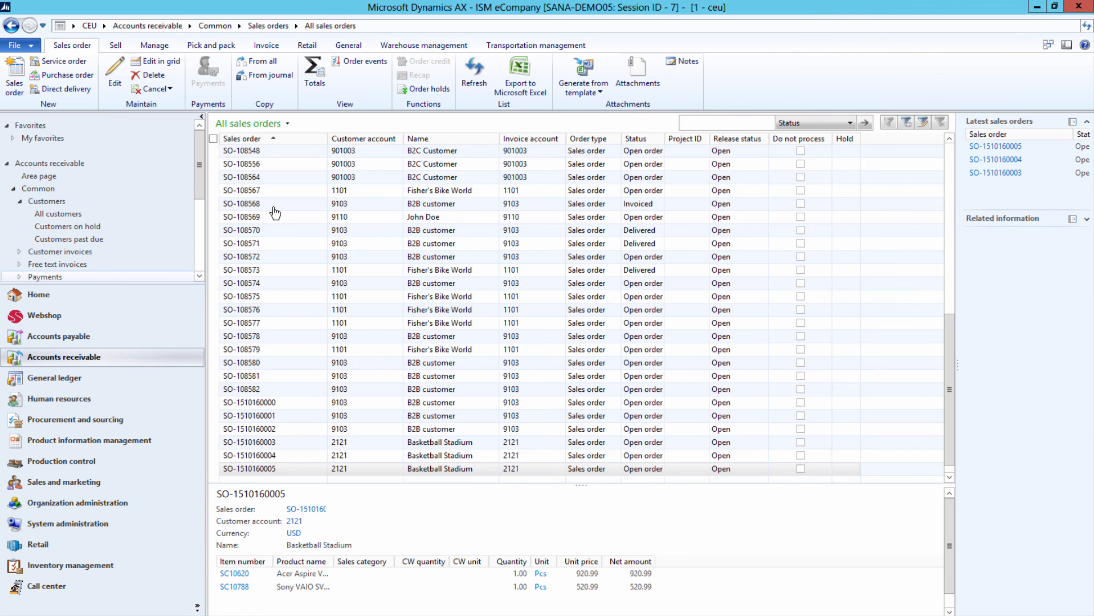
{"action": "left_click", "coordinate": [259, 443]}
{"action": "left_click", "coordinate": [255, 455]}
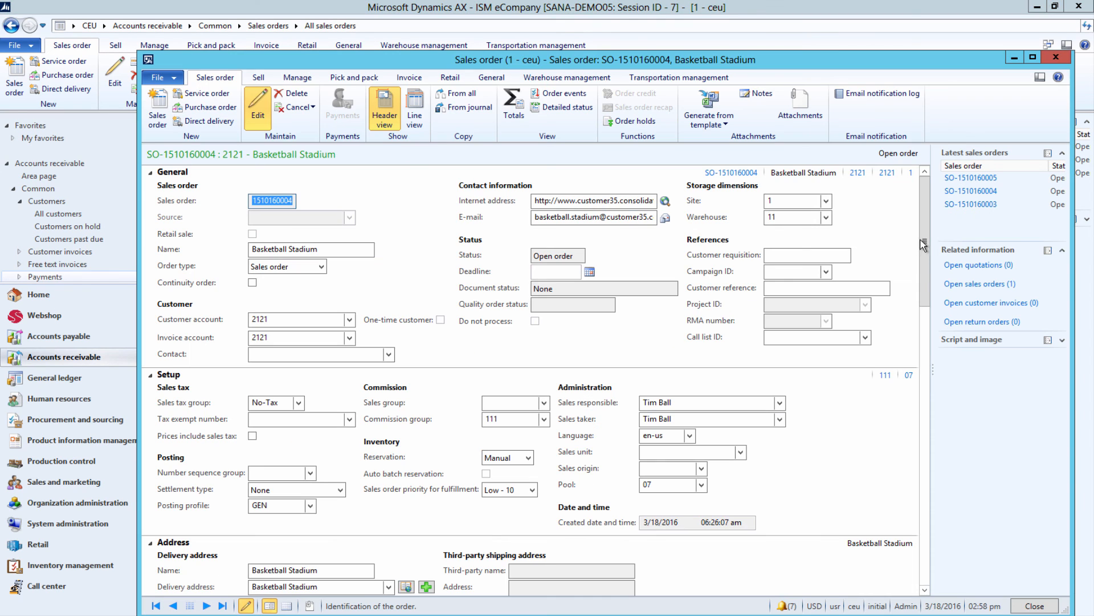
- Confirm the order's E-Commerce Authorization status reads Approved
{"action": "left_click_drag", "start_coordinate": [925, 221], "coordinate": [804, 421]}
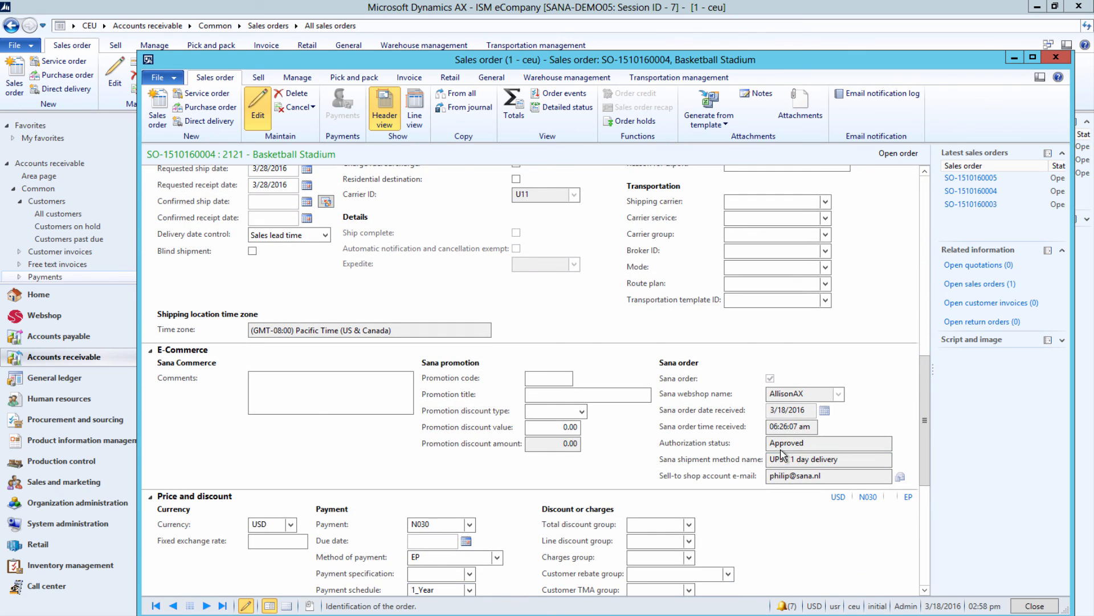
{"action": "left_click", "coordinate": [804, 447]}
{"action": "left_click", "coordinate": [760, 444]}
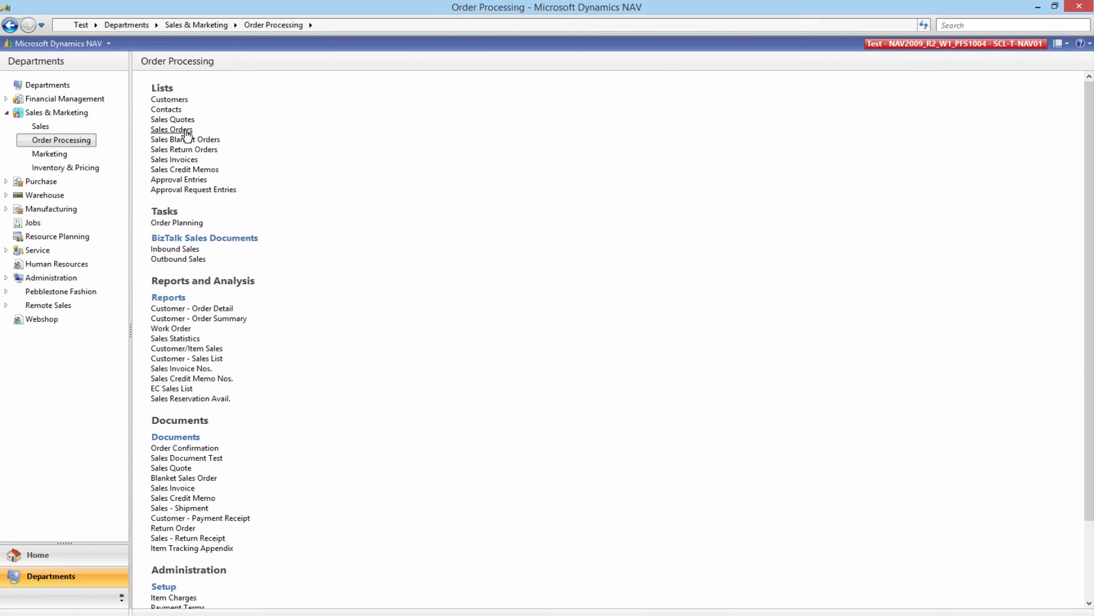
{"action": "left_click", "coordinate": [171, 129]}
- Open a sales order and inspect its Sana Commerce Authorization Status field
{"action": "double_click", "coordinate": [211, 335]}
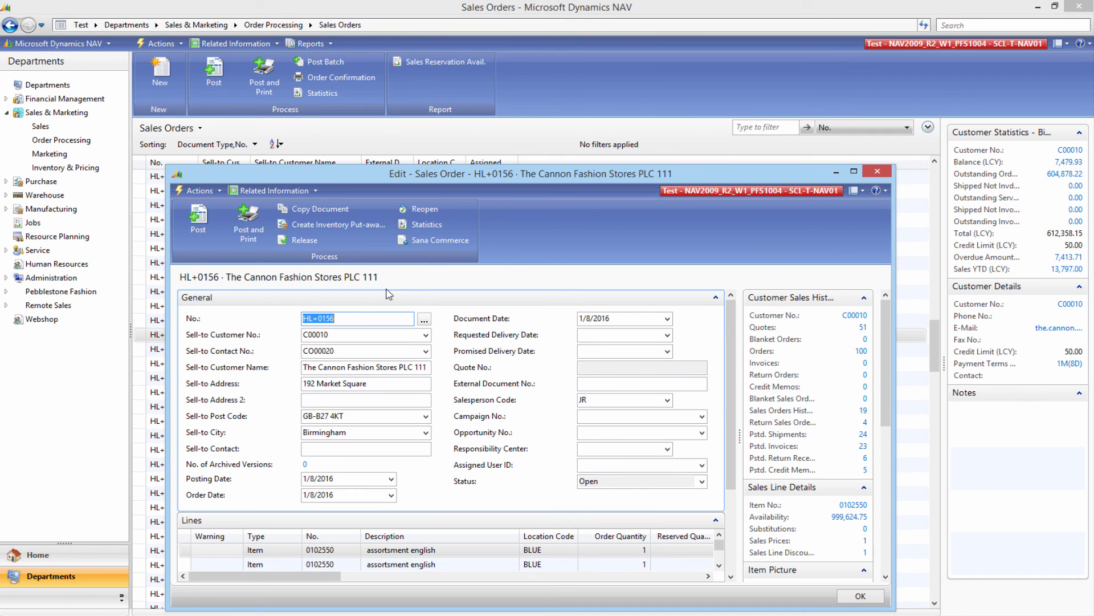
{"action": "left_click", "coordinate": [439, 240]}
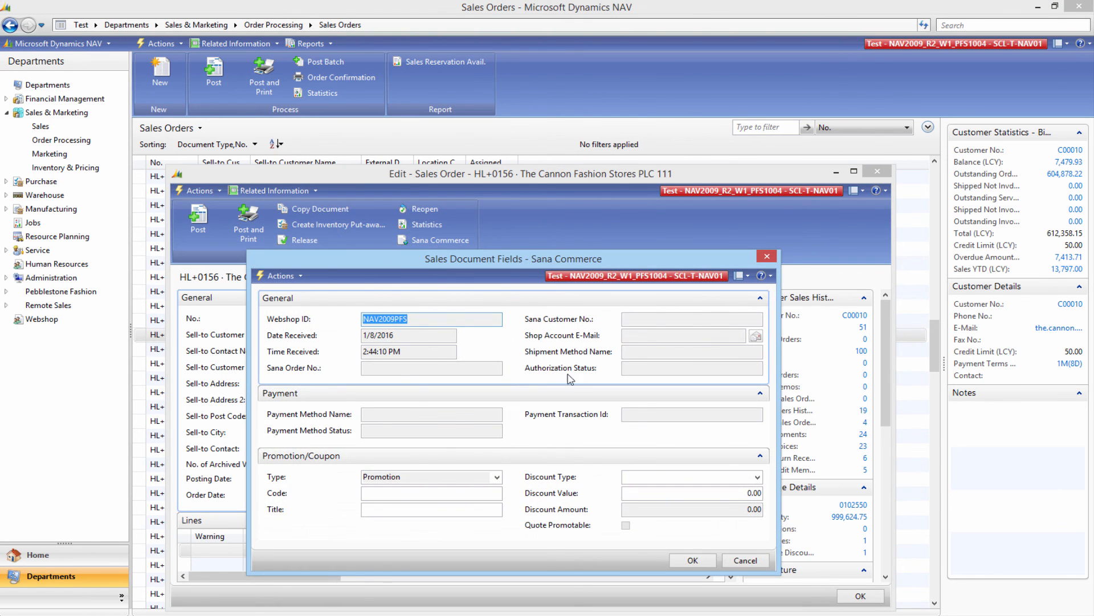
{"action": "left_click", "coordinate": [624, 367]}
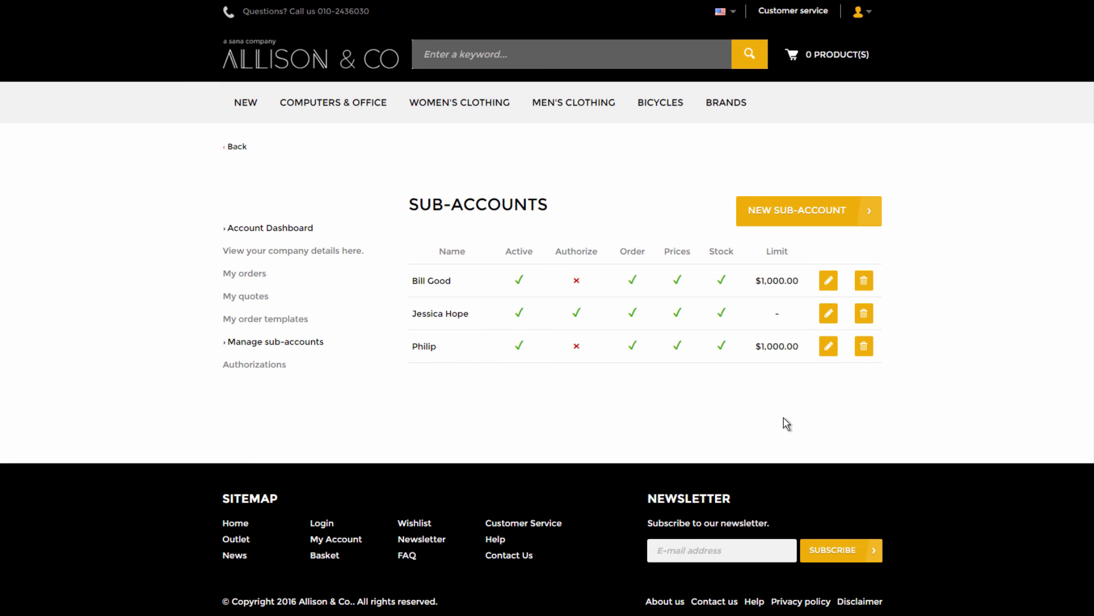
- Review the sub-account's settings, including its 5000 spending limit
{"action": "left_click", "coordinate": [828, 348]}
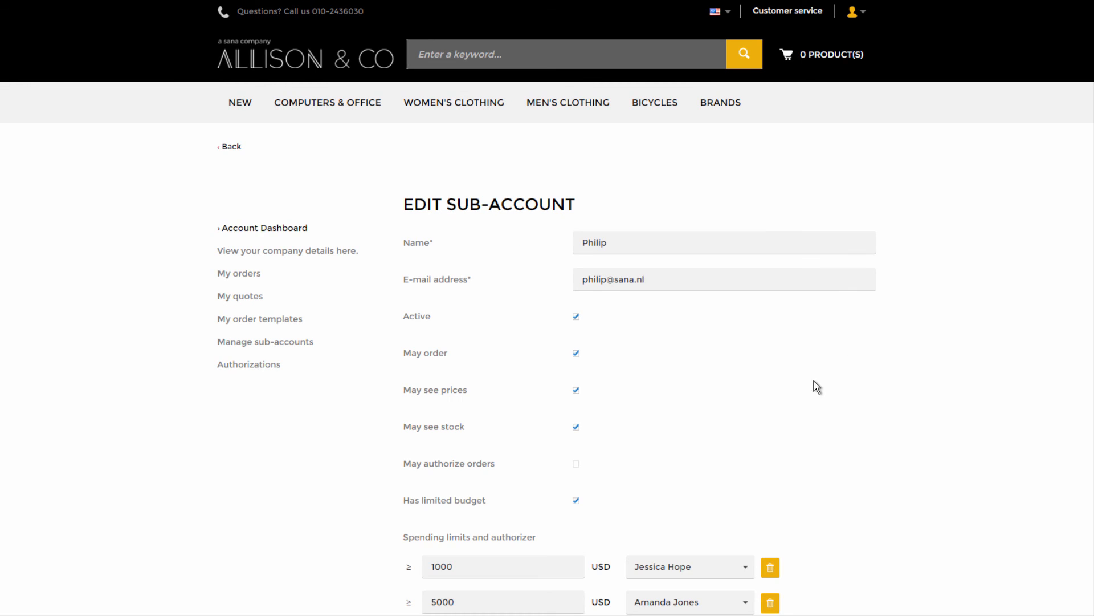
{"action": "scroll", "coordinate": [802, 484], "scroll_direction": "down", "scroll_amount": 1}
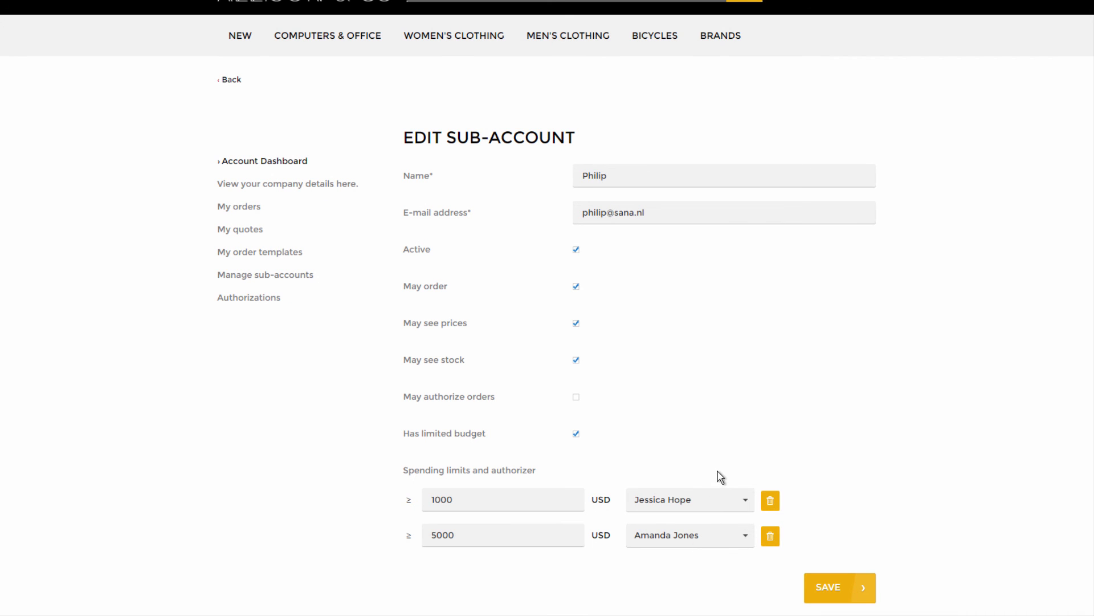
{"action": "scroll", "coordinate": [721, 476], "scroll_direction": "up", "scroll_amount": 1}
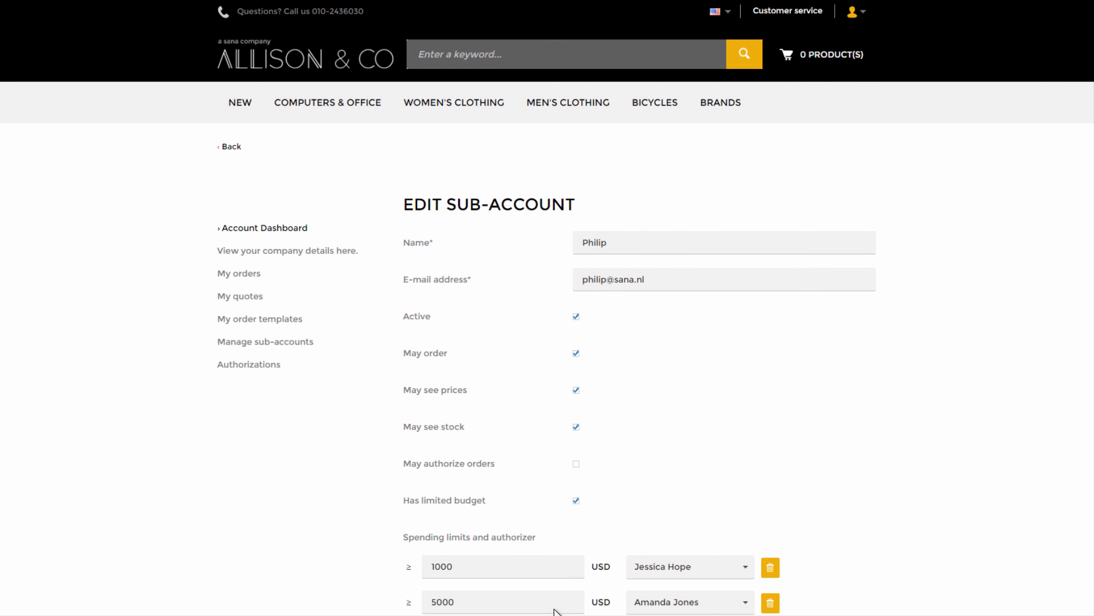
{"action": "left_click_drag", "start_coordinate": [436, 604], "coordinate": [430, 604]}
- Open the approved $1,355.98 order's details from the authorization history
{"action": "left_click", "coordinate": [677, 537]}
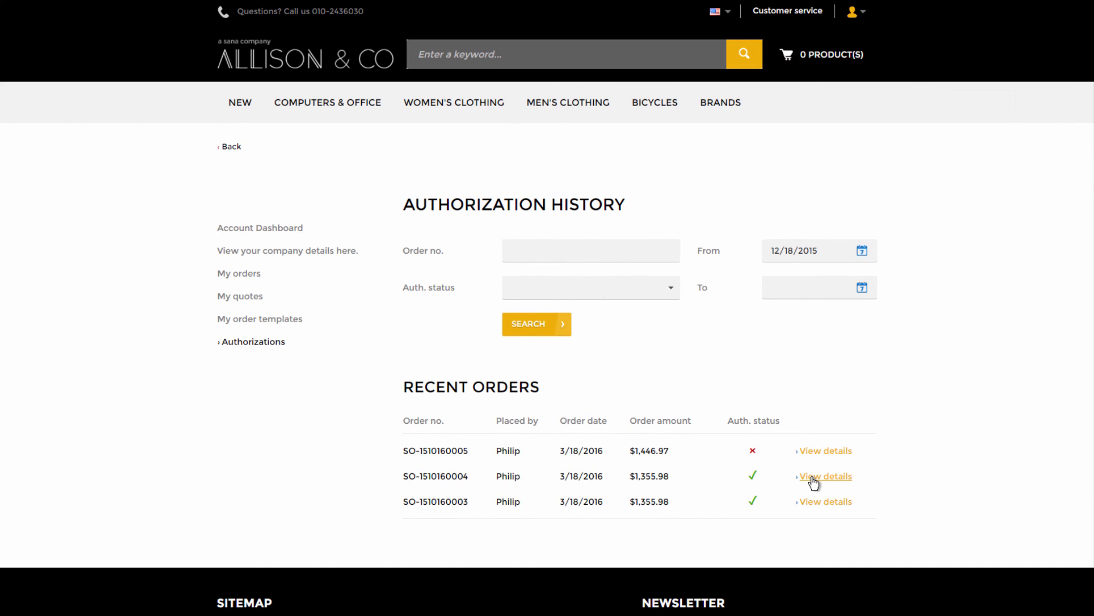
{"action": "left_click", "coordinate": [813, 482]}
{"action": "scroll", "coordinate": [727, 516], "scroll_direction": "down", "scroll_amount": 5}
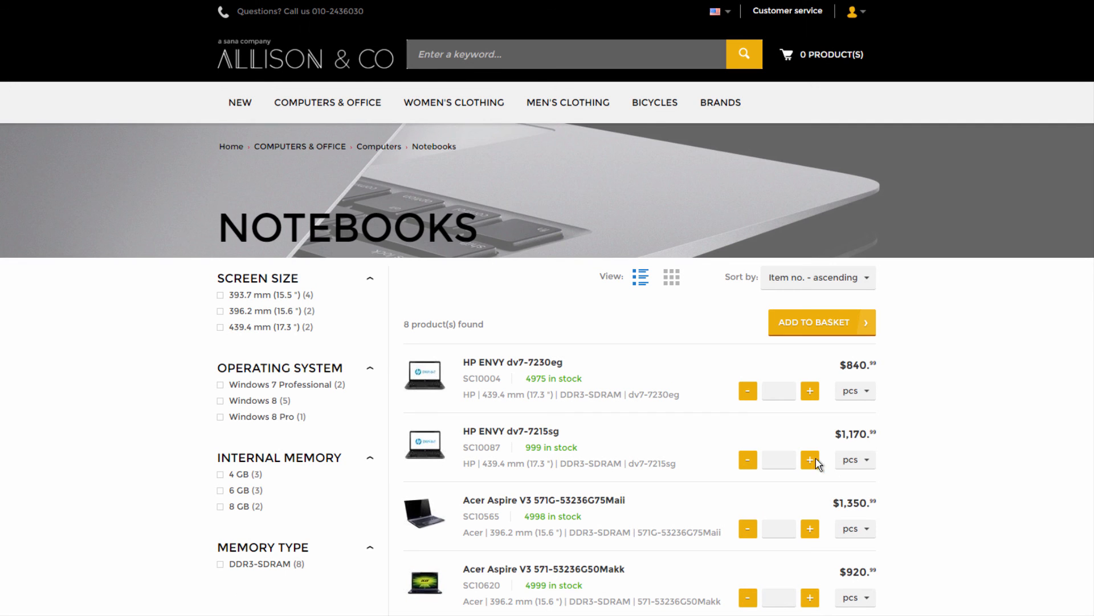
- Add one HP ENVY dv7-7215sg to the basket and view the cart
{"action": "left_click", "coordinate": [817, 459]}
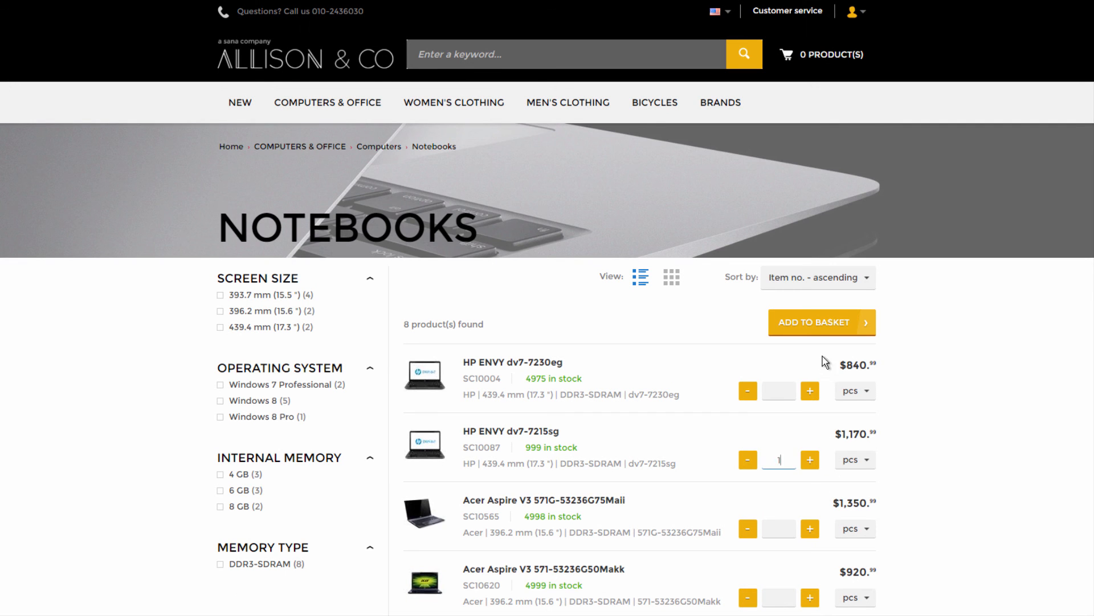
{"action": "left_click", "coordinate": [821, 326]}
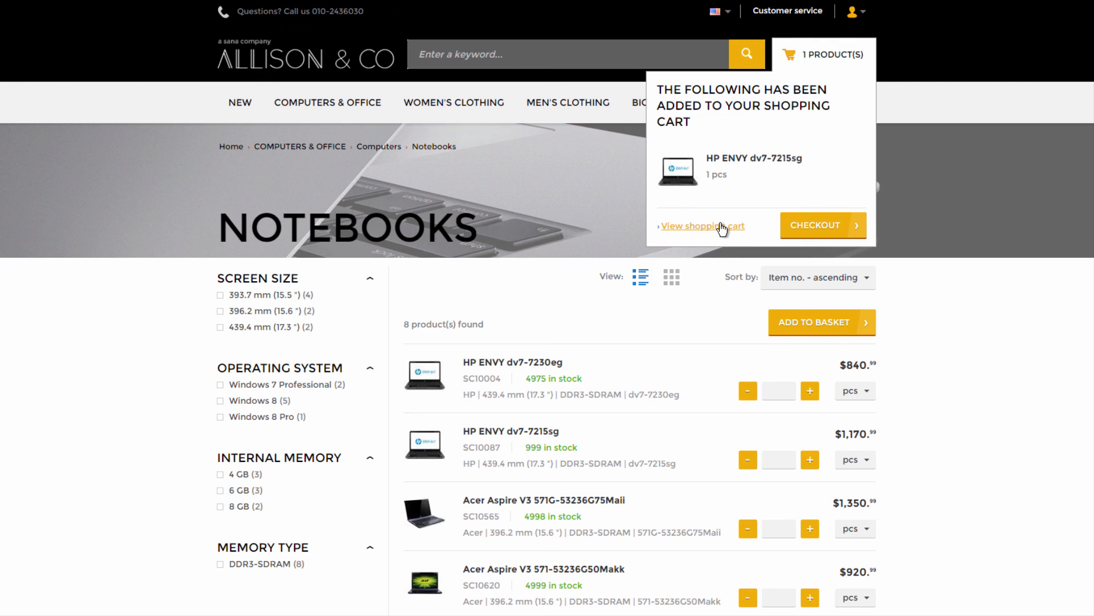
{"action": "left_click", "coordinate": [722, 226]}
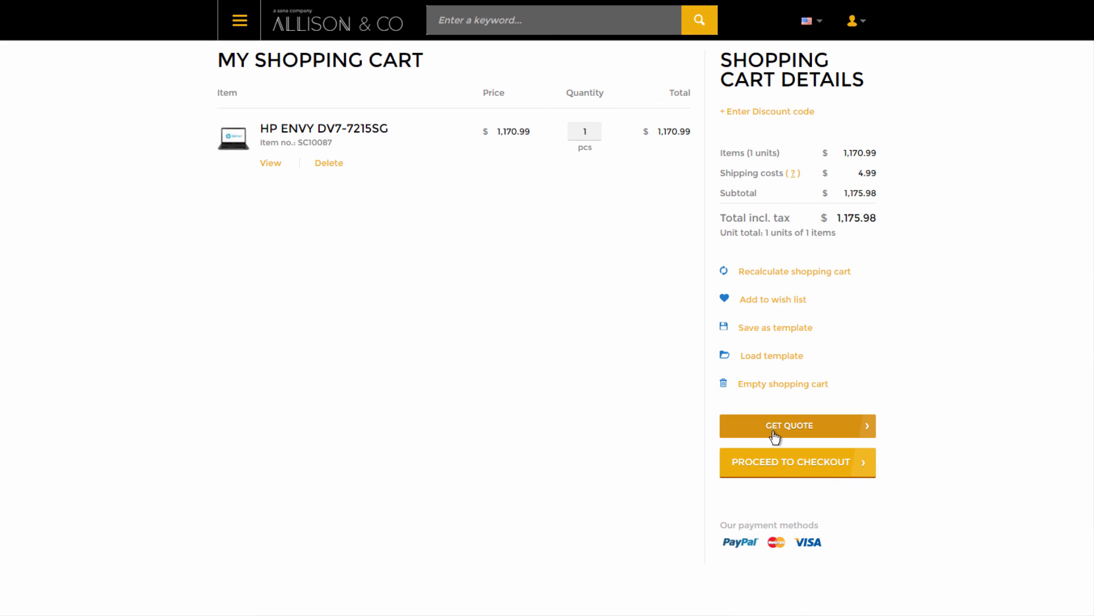
- Request a quote shipped to the billing address and open the new quote's details
{"action": "left_click", "coordinate": [801, 436]}
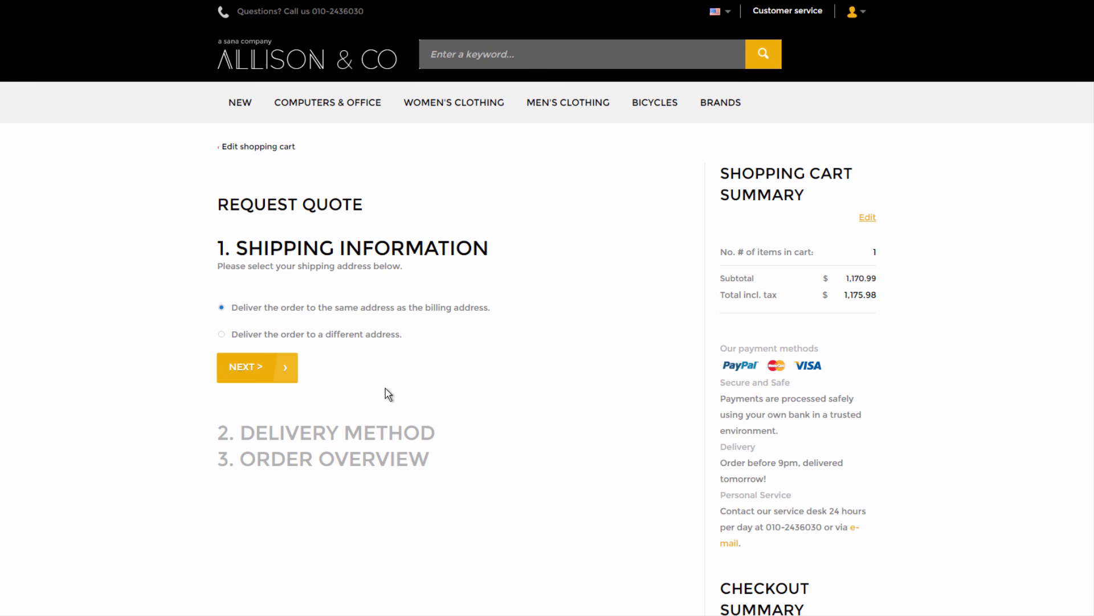
{"action": "left_click", "coordinate": [285, 381]}
{"action": "left_click", "coordinate": [316, 444]}
{"action": "scroll", "coordinate": [373, 501], "scroll_direction": "down", "scroll_amount": 6}
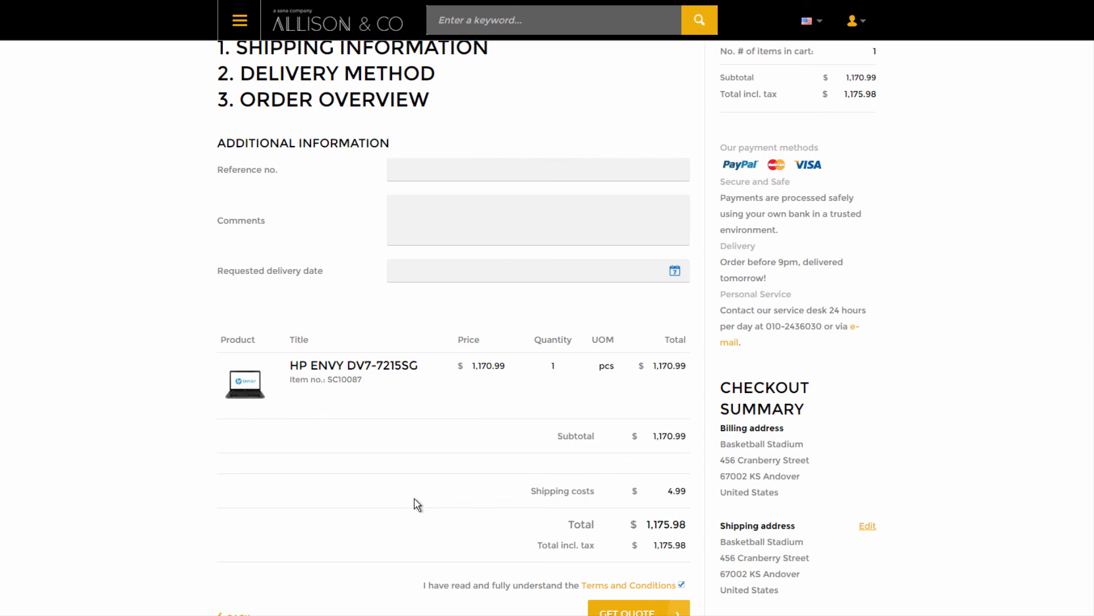
{"action": "left_click", "coordinate": [628, 493]}
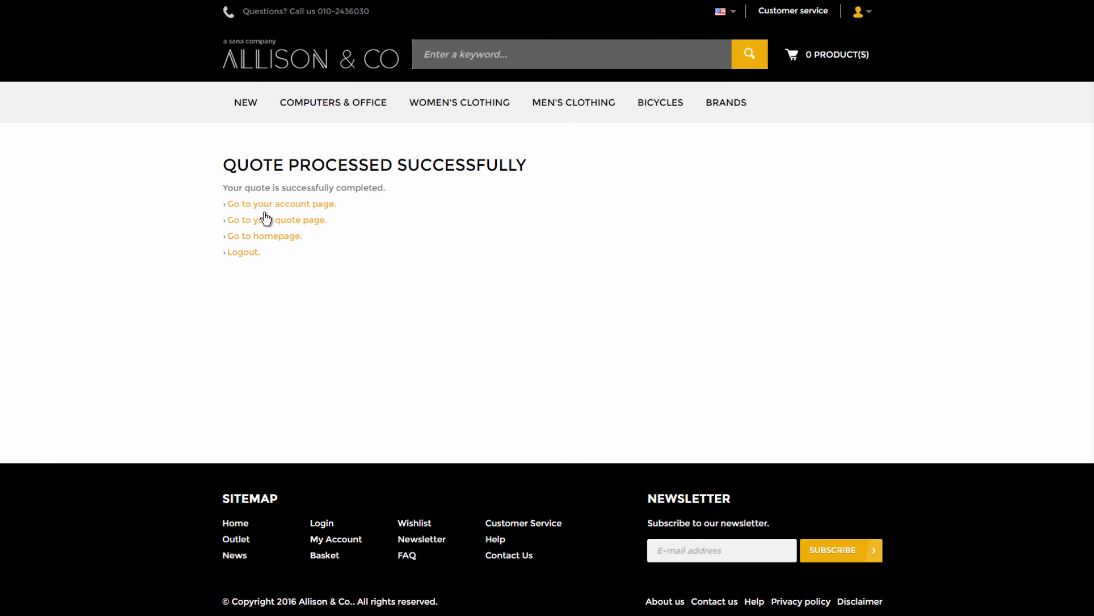
{"action": "left_click", "coordinate": [258, 222]}
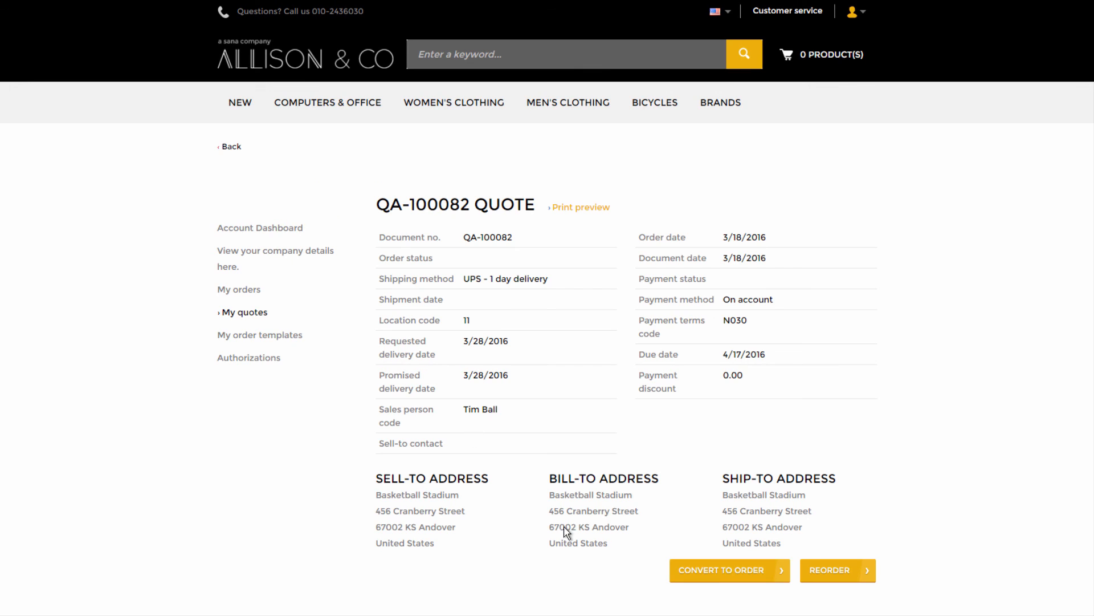